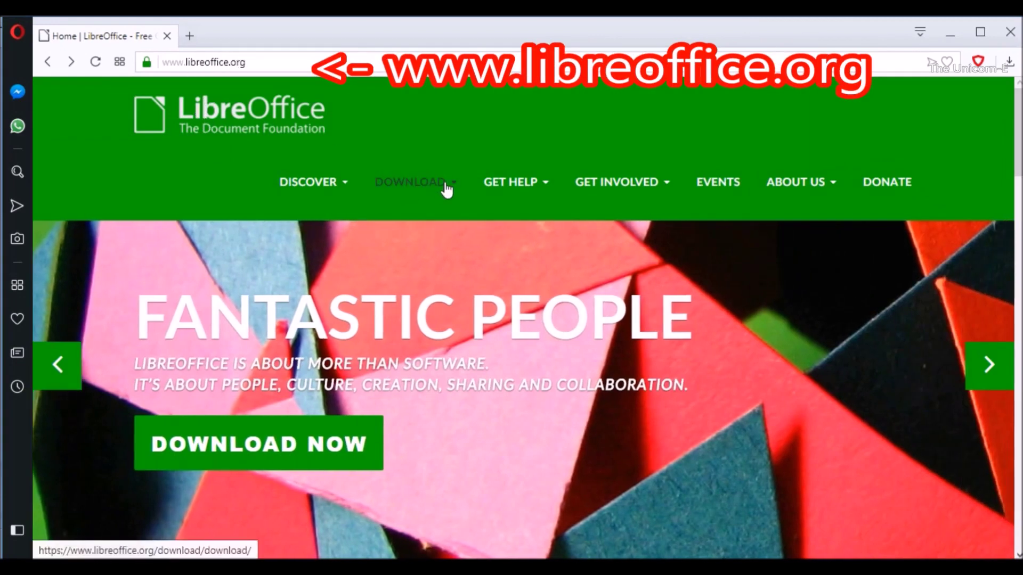
Step: Go to the LibreOffice 6.0.4 download page and keep Windows x86_64 as the operating system
{"action": "mouse_move", "coordinate": [442, 203]}
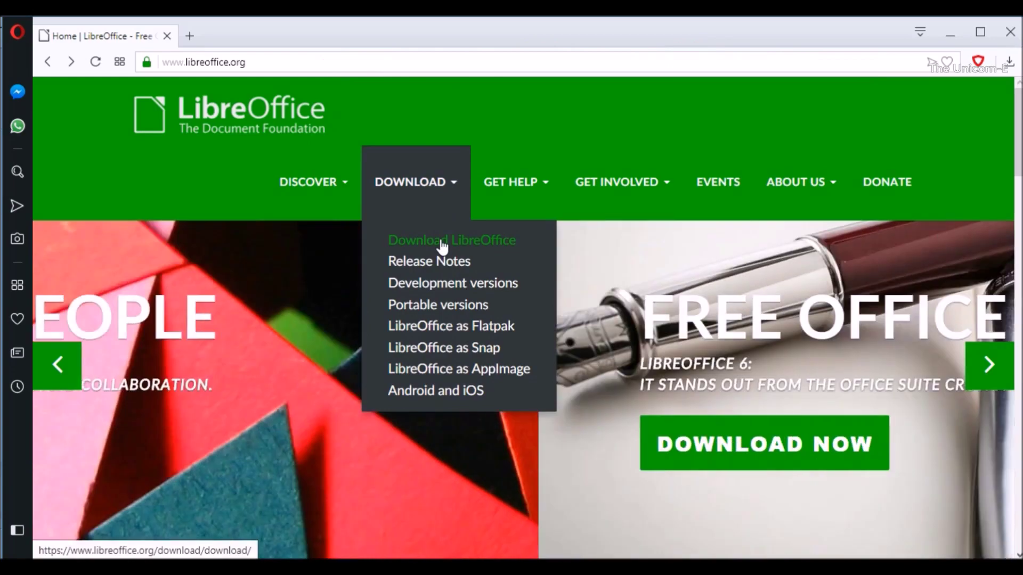
{"action": "left_click", "coordinate": [441, 244]}
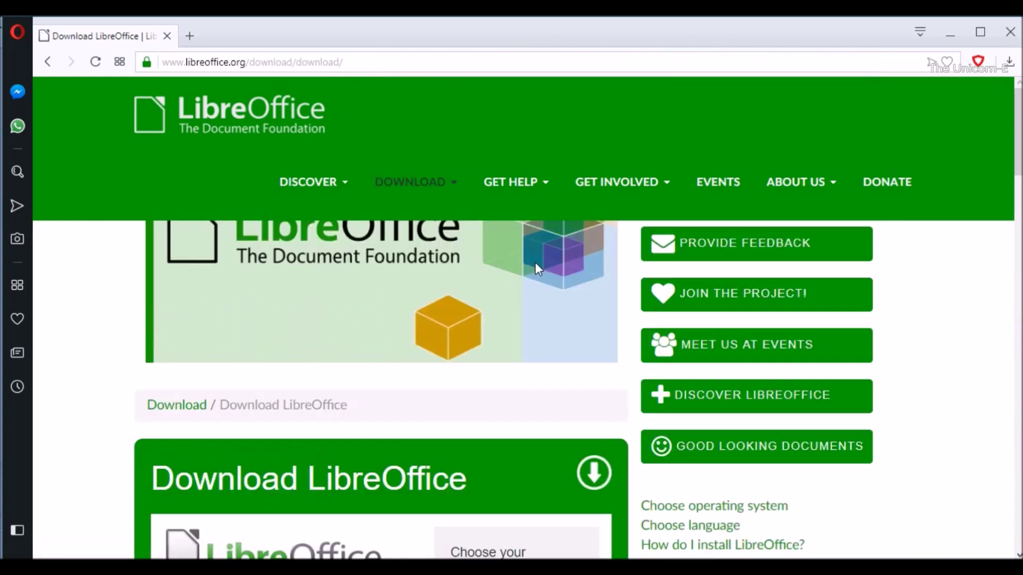
{"action": "scroll", "coordinate": [538, 266], "scroll_direction": "down", "scroll_amount": 4}
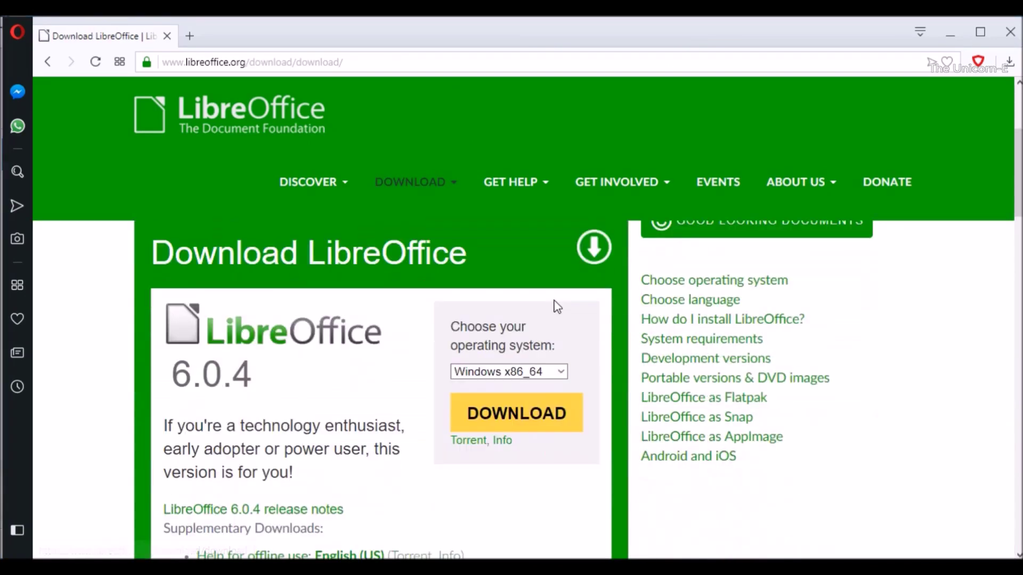
{"action": "left_click", "coordinate": [543, 376]}
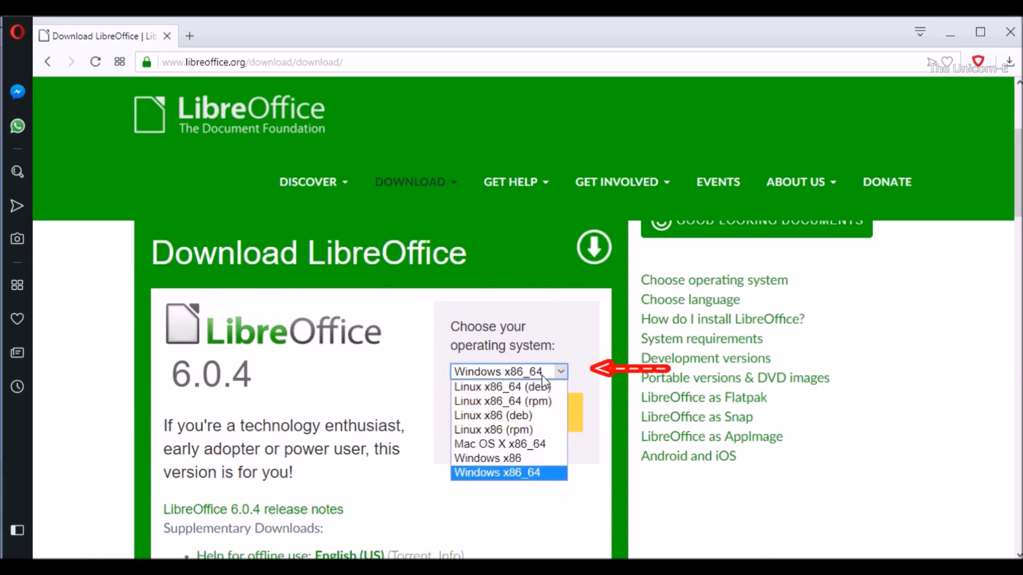
{"action": "left_click", "coordinate": [542, 375]}
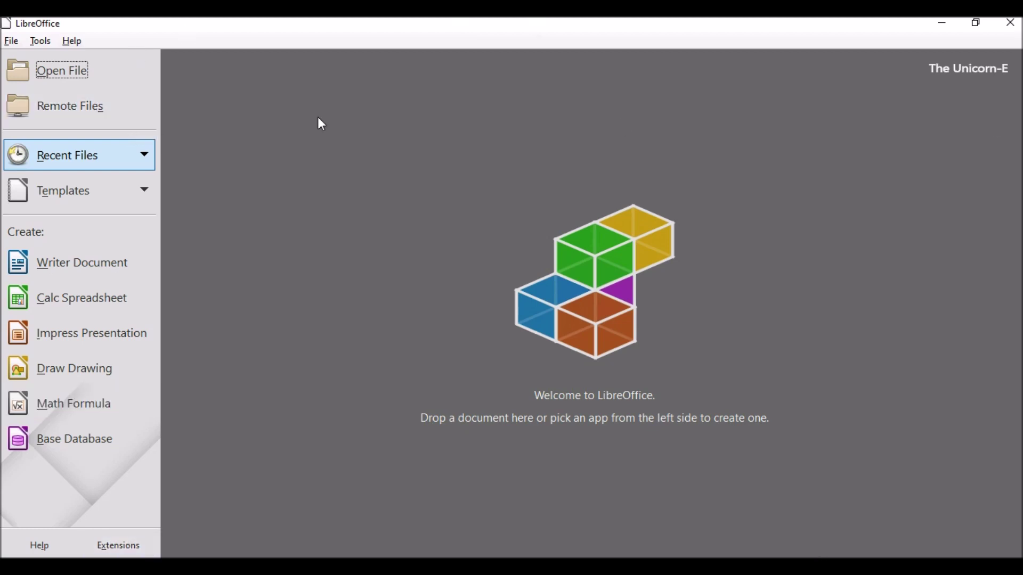
Step: Use File > Open… in the Start Center to browse Documents, where Script.odt is listed
{"action": "left_click", "coordinate": [11, 42]}
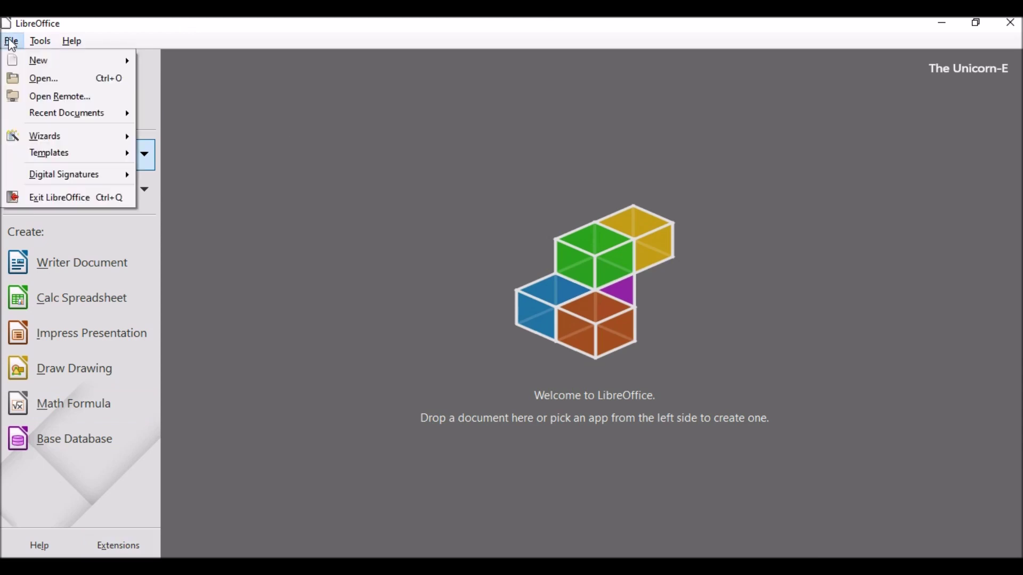
{"action": "mouse_move", "coordinate": [15, 65]}
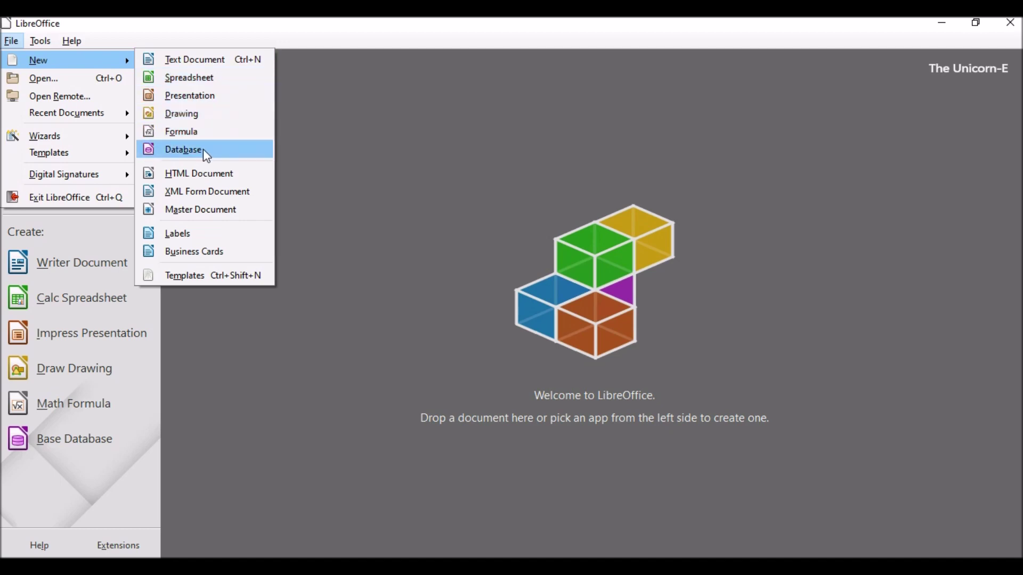
{"action": "left_click", "coordinate": [89, 83]}
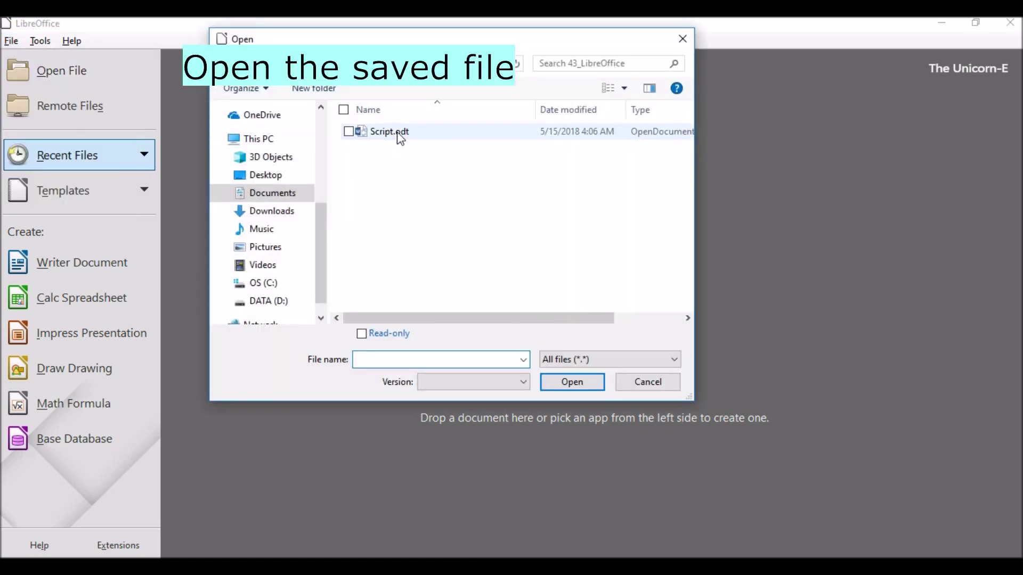
Step: Select Script.odt, leave the file-type filter on All files, and cancel without opening it
{"action": "left_click", "coordinate": [392, 133]}
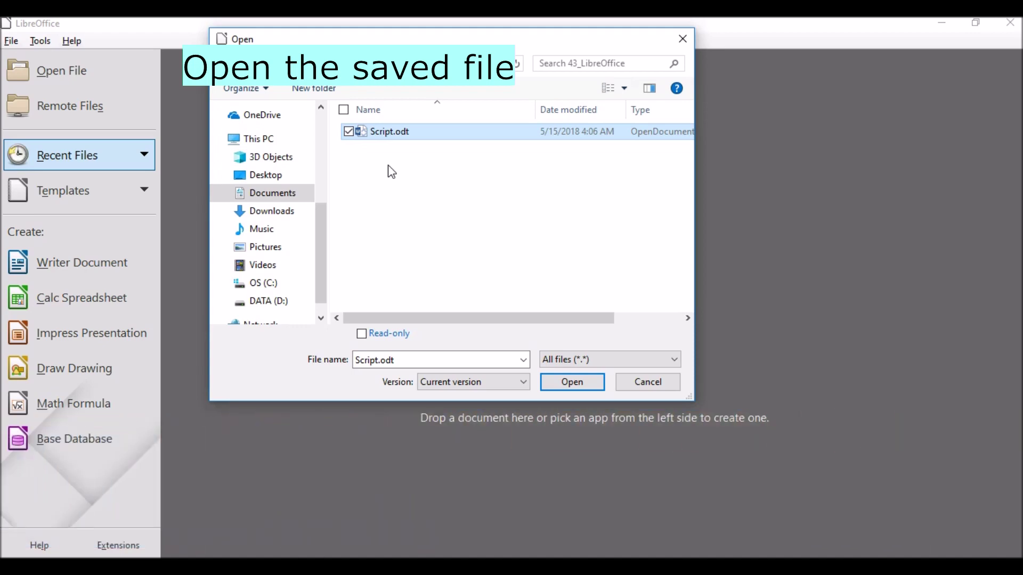
{"action": "left_click", "coordinate": [629, 355]}
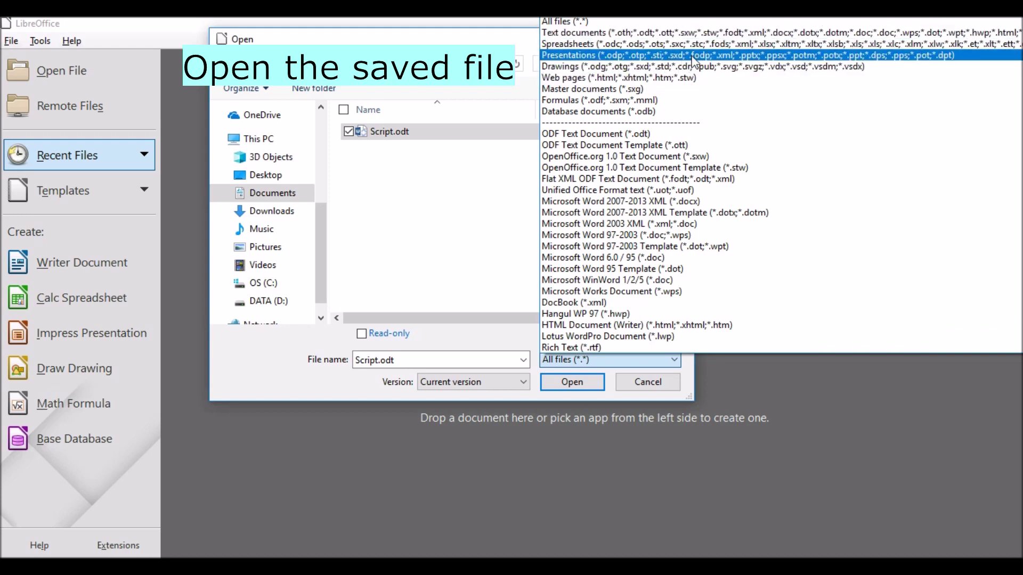
{"action": "left_click", "coordinate": [661, 387]}
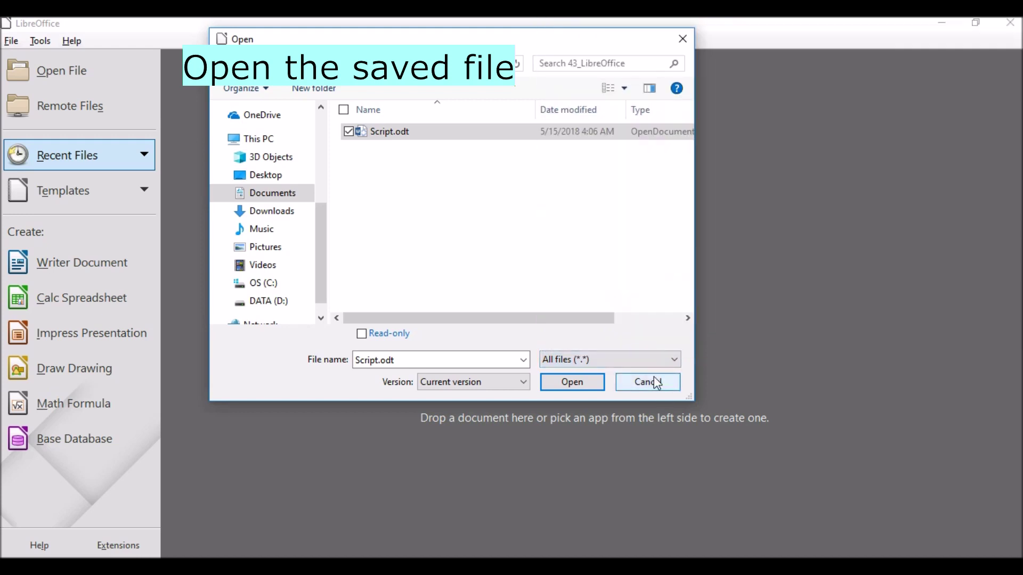
{"action": "left_click", "coordinate": [647, 382]}
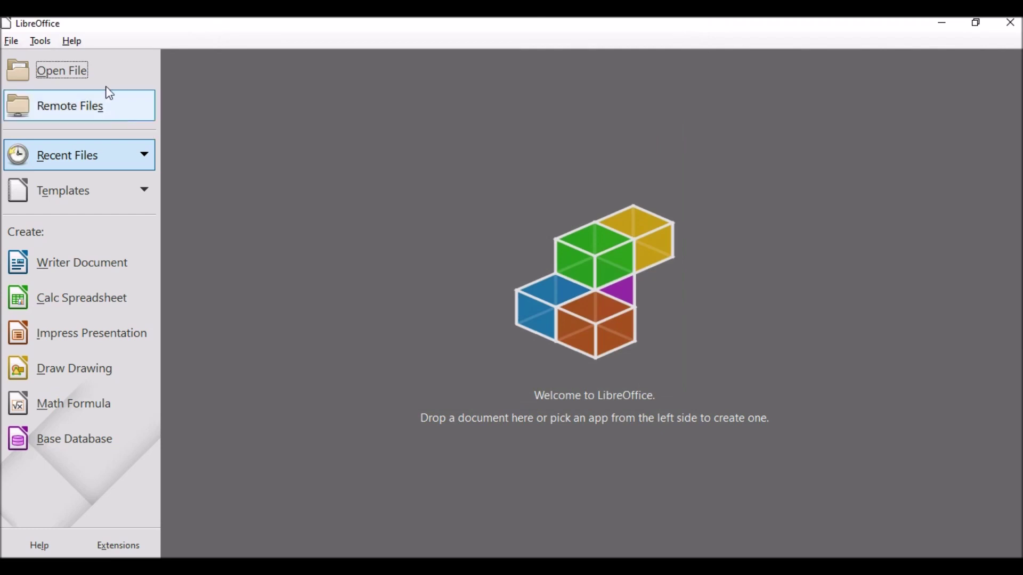
Step: Create a new blank Writer document, Untitled 1, via File > New > Text Document
{"action": "left_click", "coordinate": [13, 42]}
{"action": "mouse_move", "coordinate": [69, 61]}
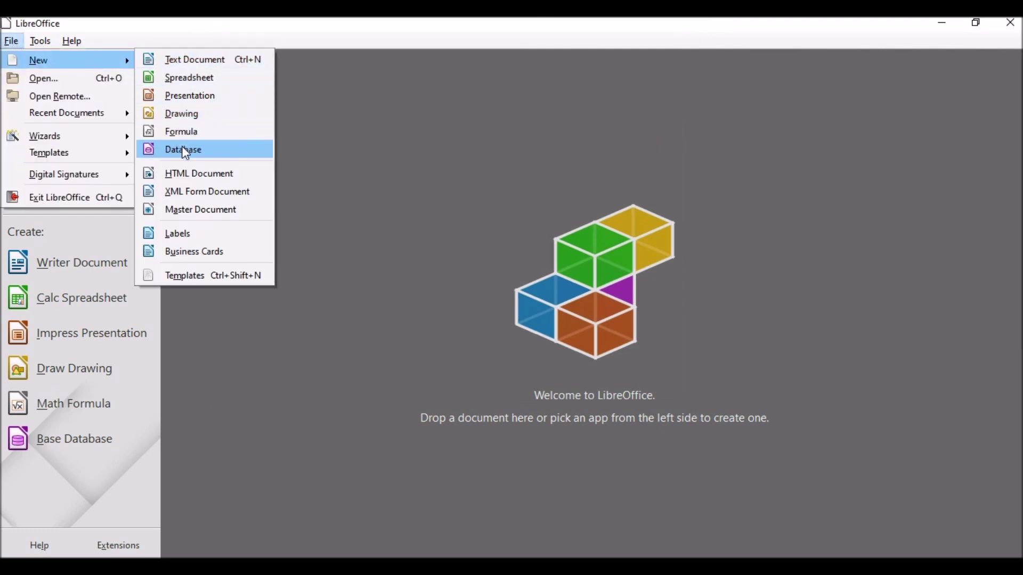
{"action": "left_click", "coordinate": [191, 62]}
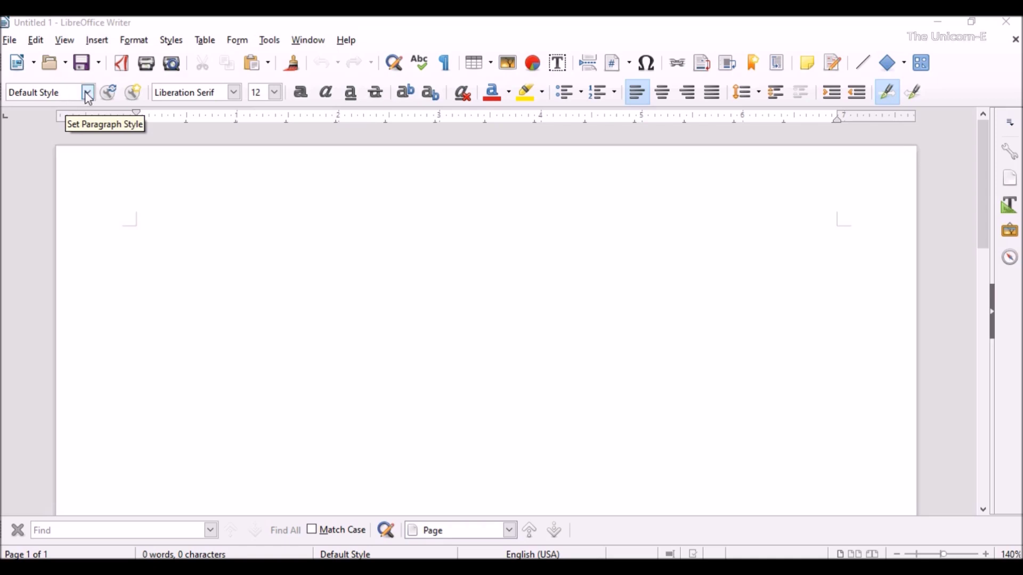
{"action": "left_click", "coordinate": [89, 94]}
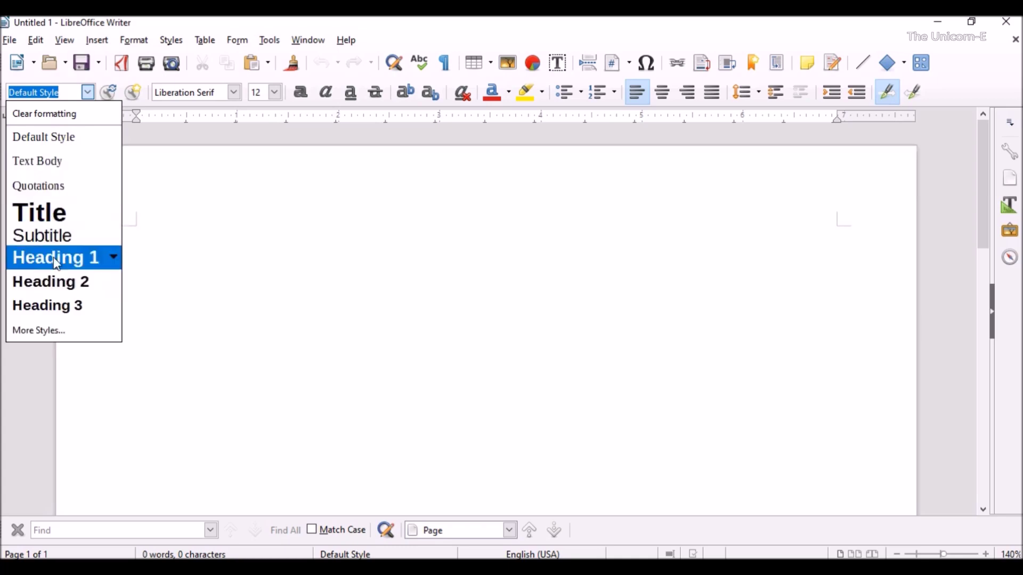
{"action": "left_click", "coordinate": [286, 268]}
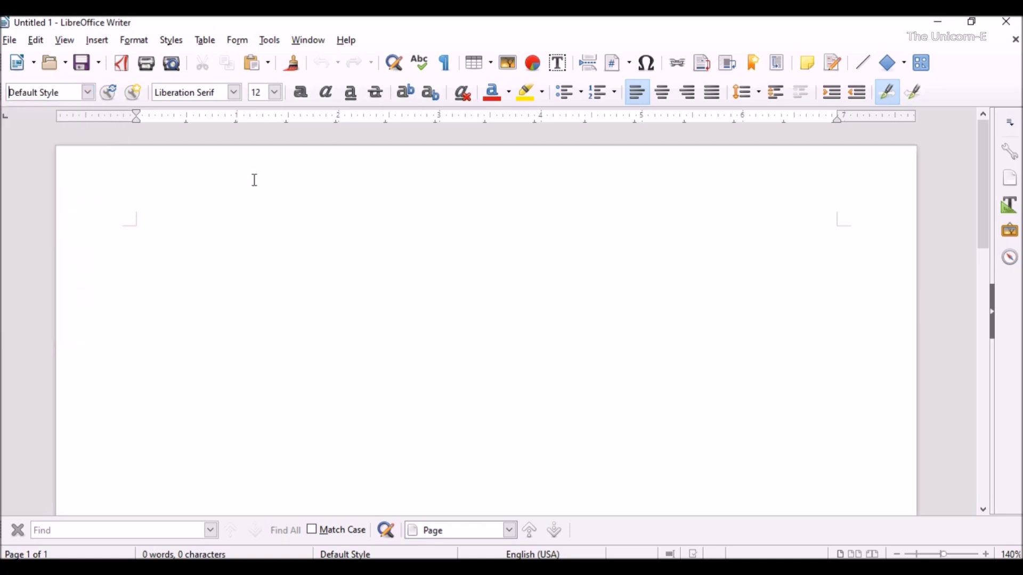
{"action": "left_click", "coordinate": [235, 93]}
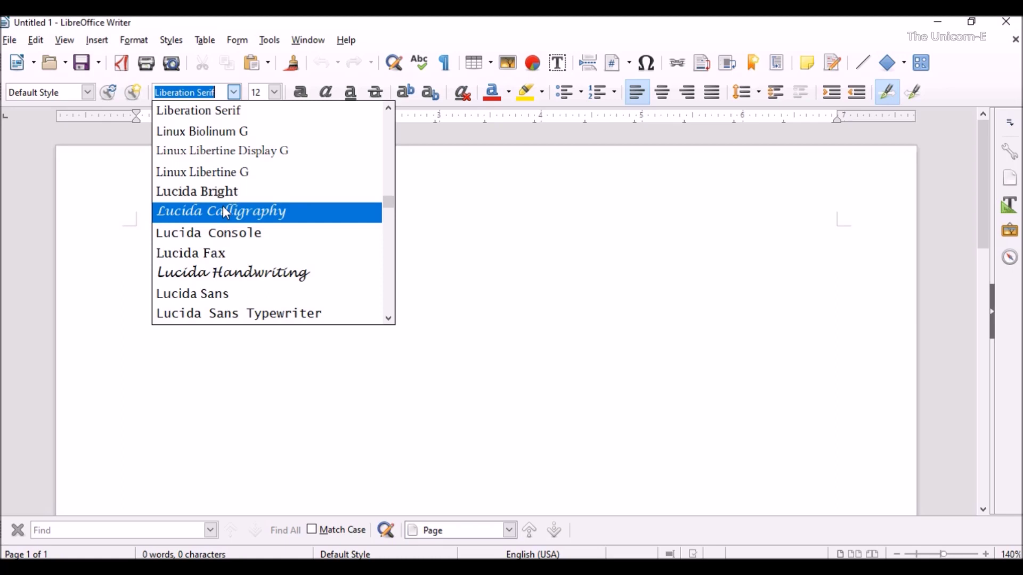
{"action": "left_click", "coordinate": [534, 253]}
{"action": "left_click", "coordinate": [275, 92]}
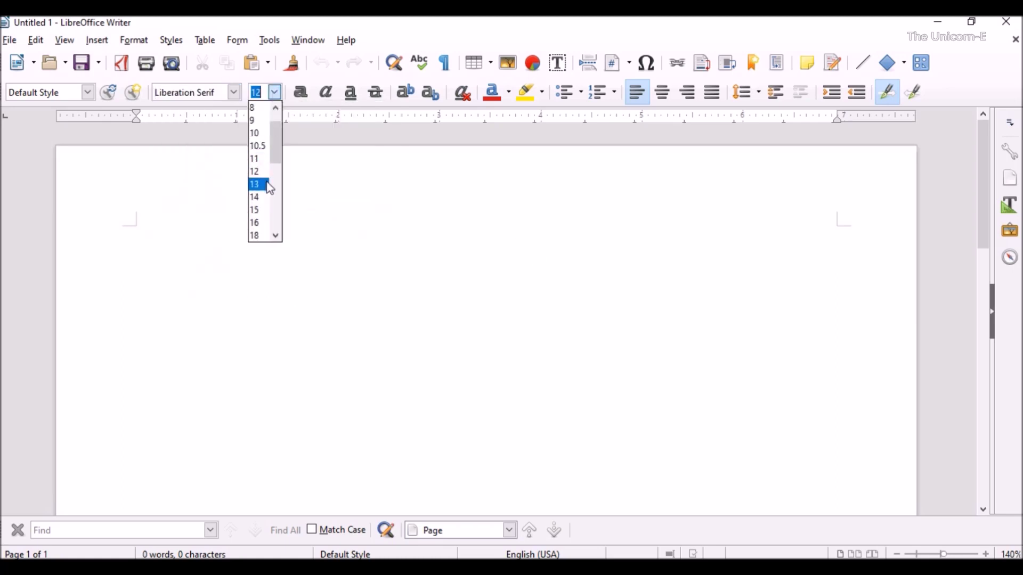
{"action": "left_click", "coordinate": [360, 229]}
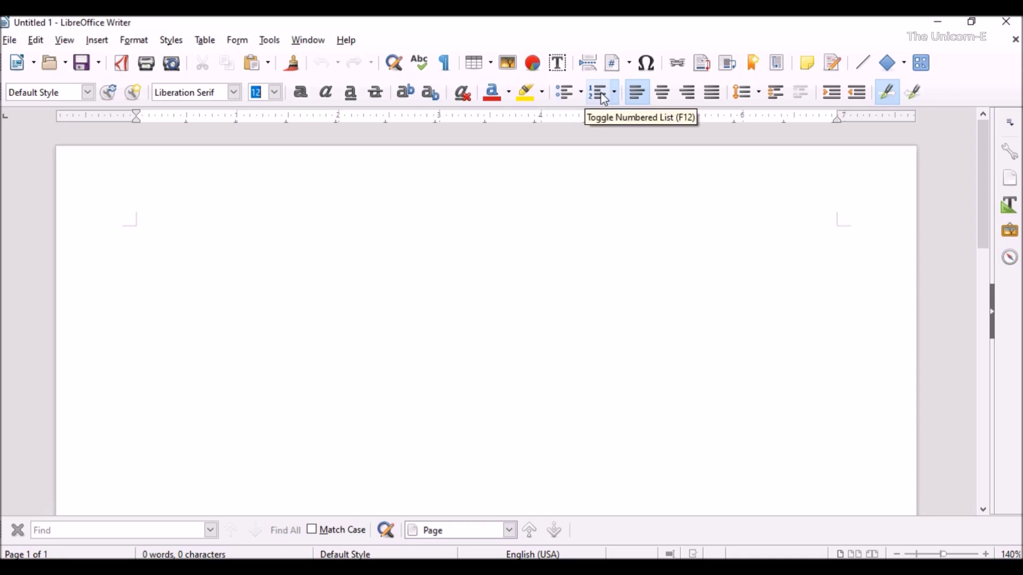
{"action": "left_click", "coordinate": [534, 235]}
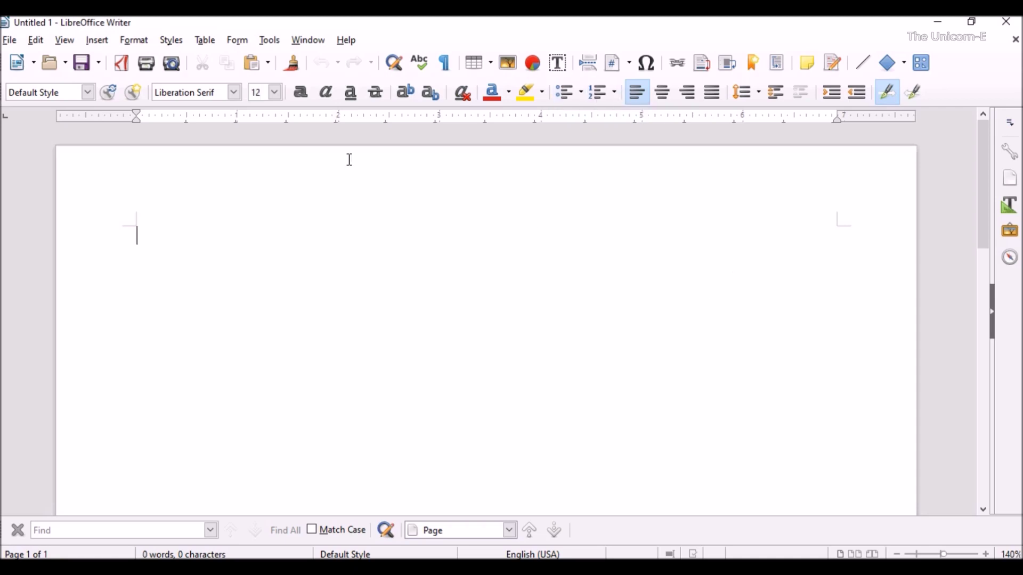
{"action": "left_click", "coordinate": [97, 40]}
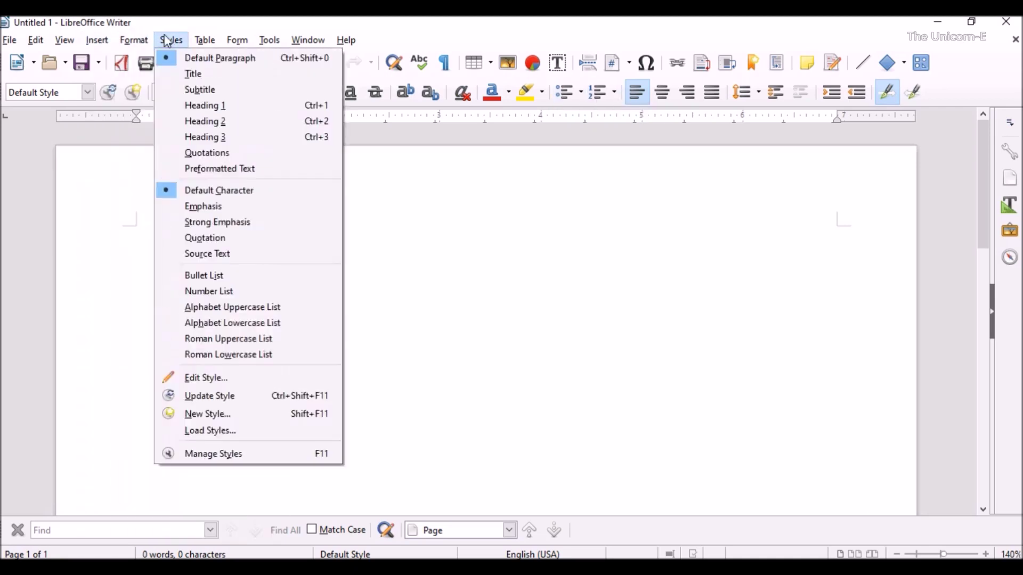
Step: Look through the Styles, Table, Insert and Tools menus and the Basic Shapes palette, then show the Draw Functions
{"action": "mouse_move", "coordinate": [205, 41]}
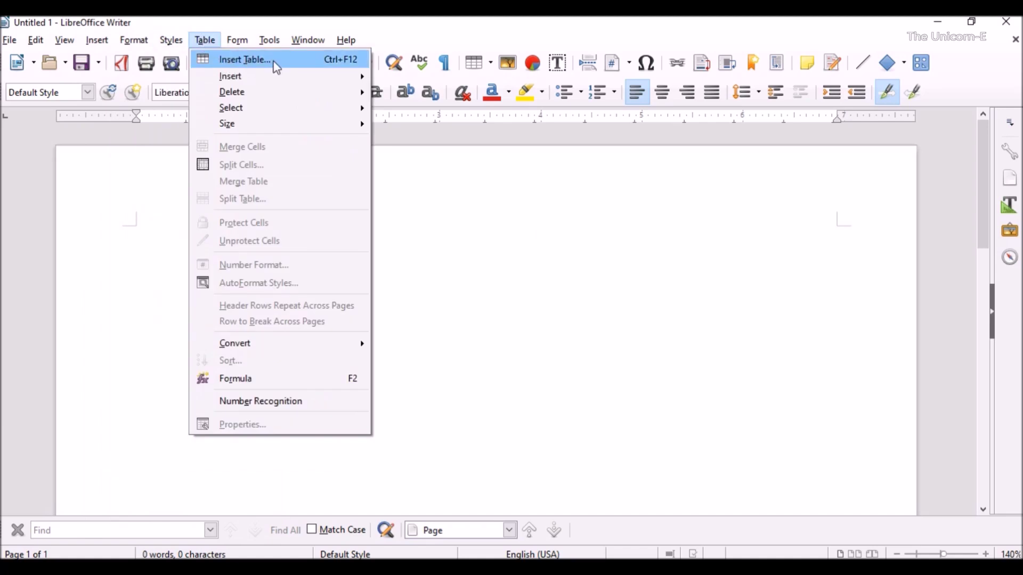
{"action": "mouse_move", "coordinate": [97, 40]}
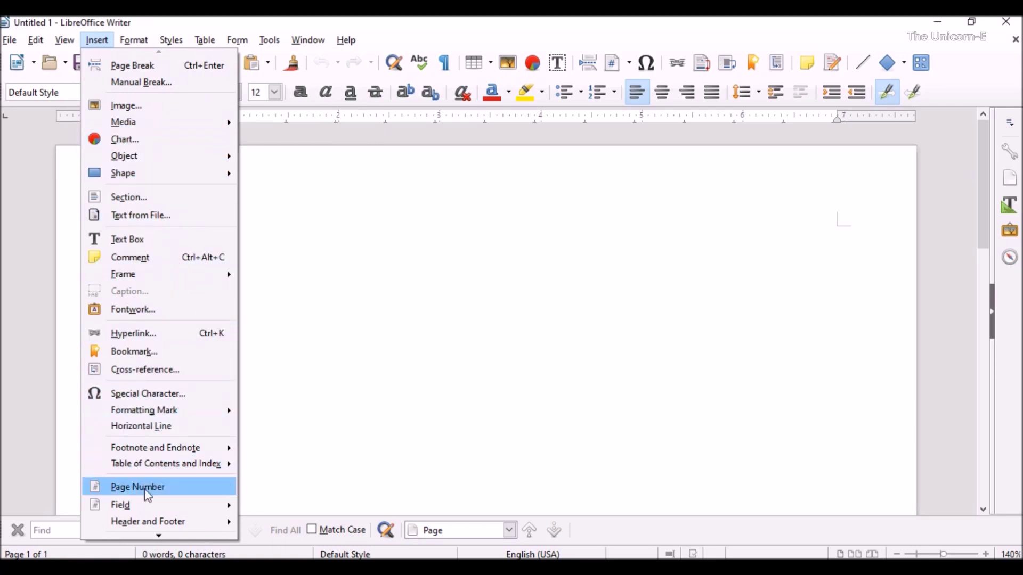
{"action": "mouse_move", "coordinate": [149, 452]}
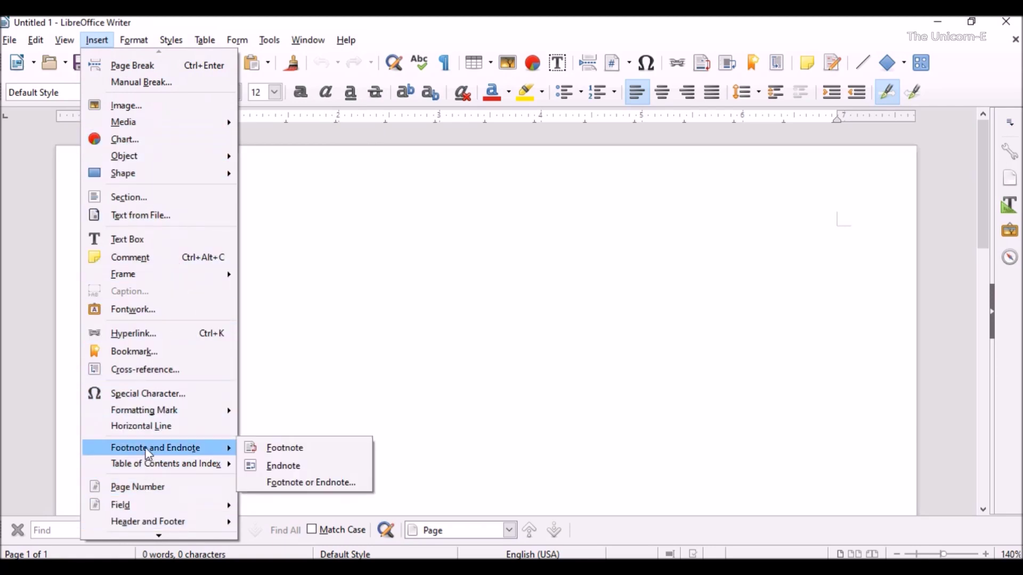
{"action": "mouse_move", "coordinate": [270, 40]}
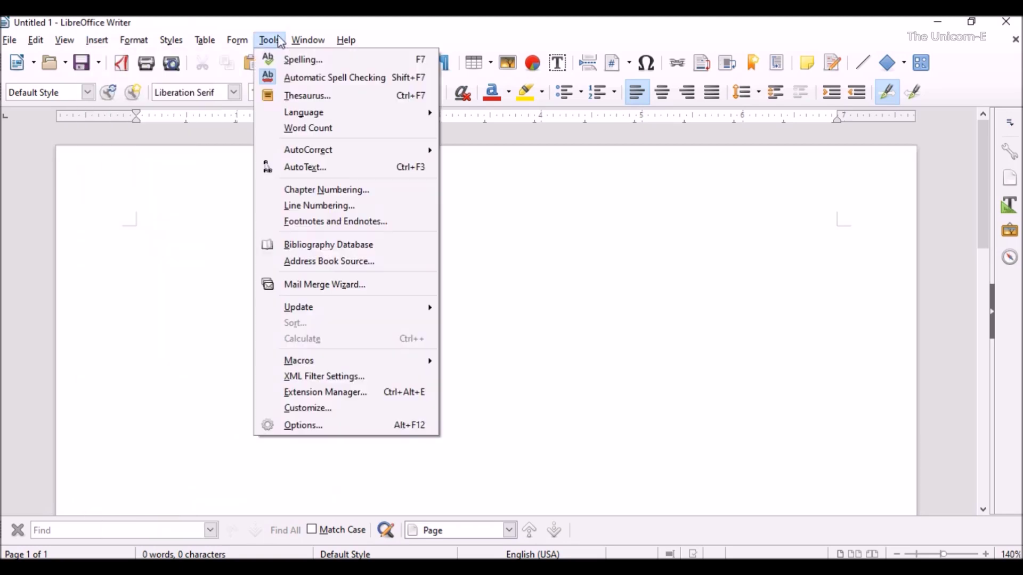
{"action": "left_click", "coordinate": [533, 228]}
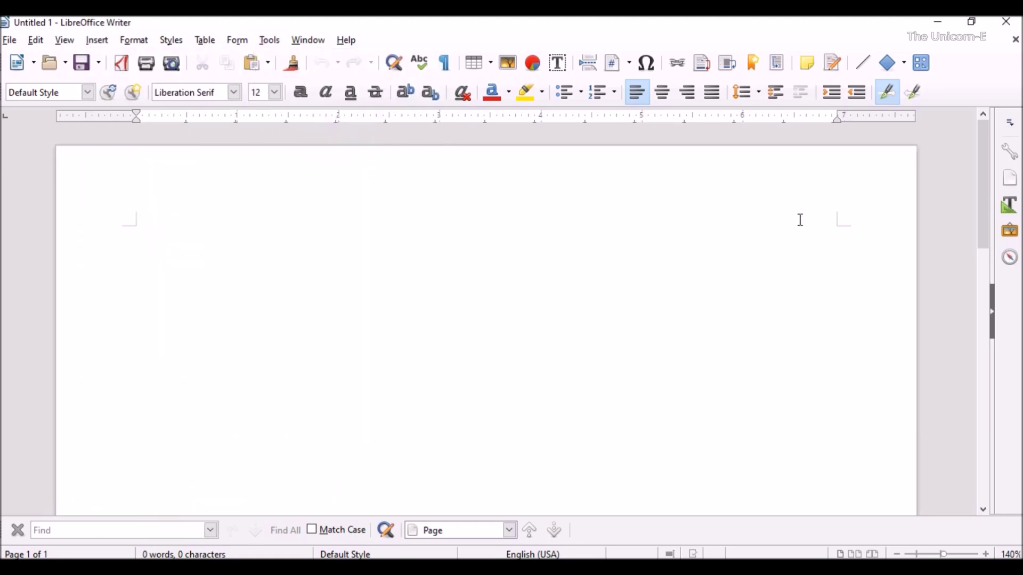
{"action": "left_click", "coordinate": [906, 71]}
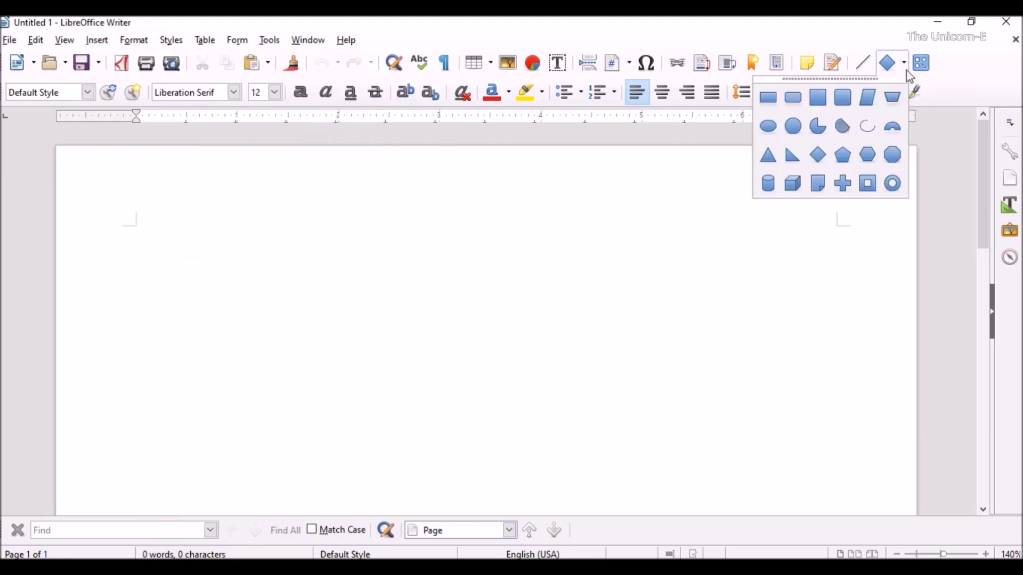
{"action": "left_click", "coordinate": [927, 68]}
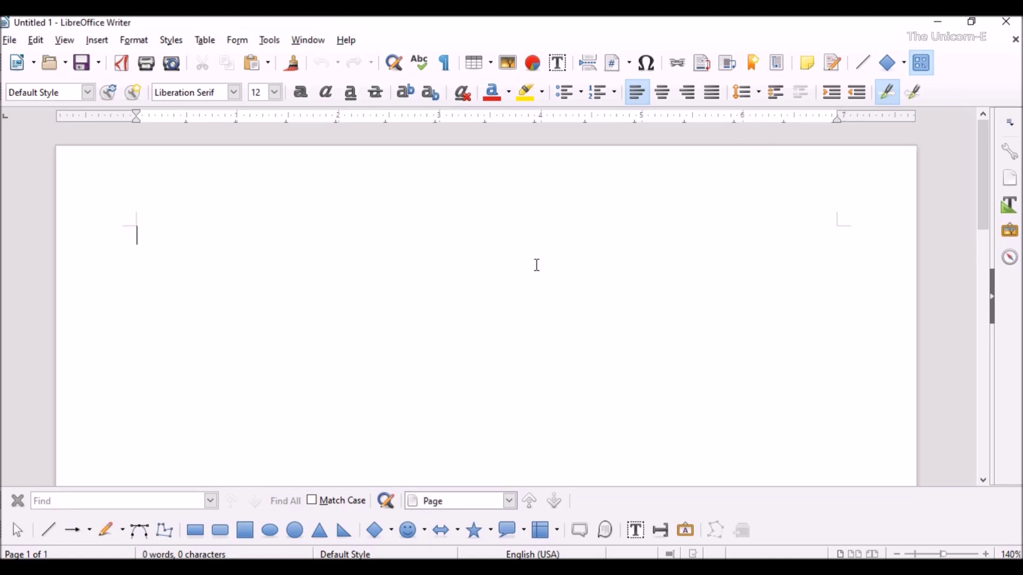
Step: Type the title line 'How to take care your Dinosaur' on the blank page
{"action": "left_click", "coordinate": [723, 325]}
{"action": "type", "text": "How to take"}
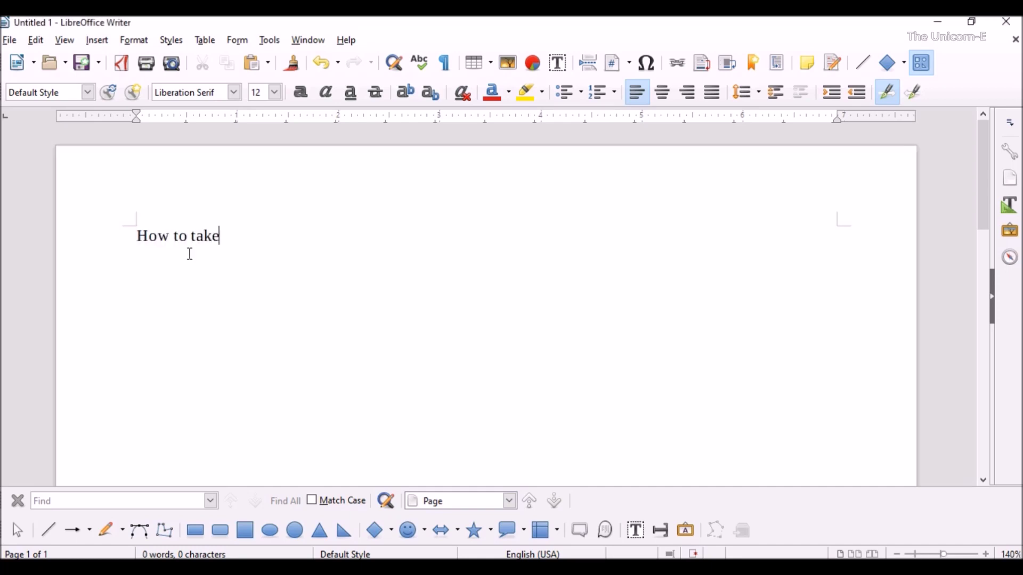
{"action": "type", "text": " care your "}
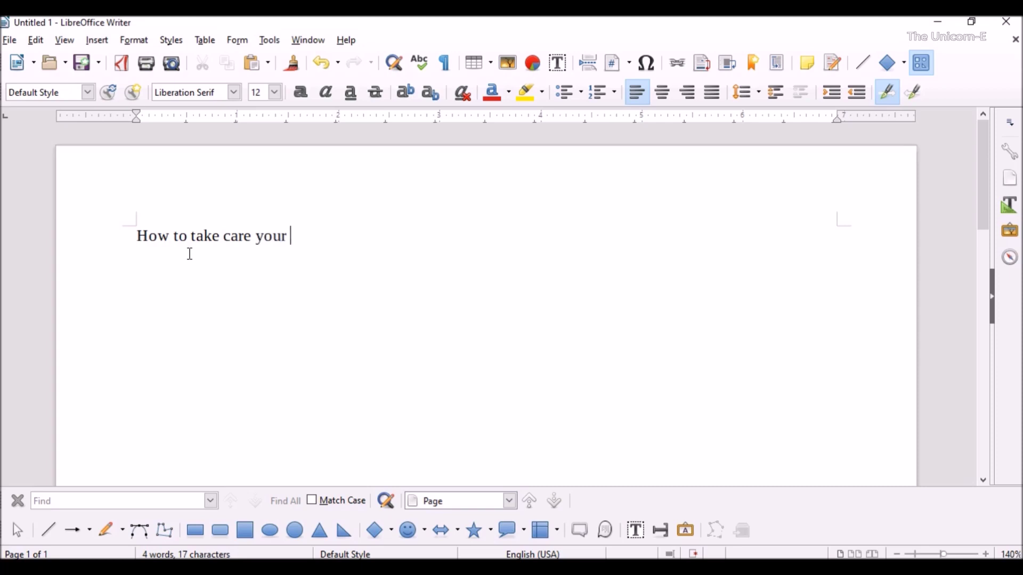
{"action": "type", "text": "Dinos"}
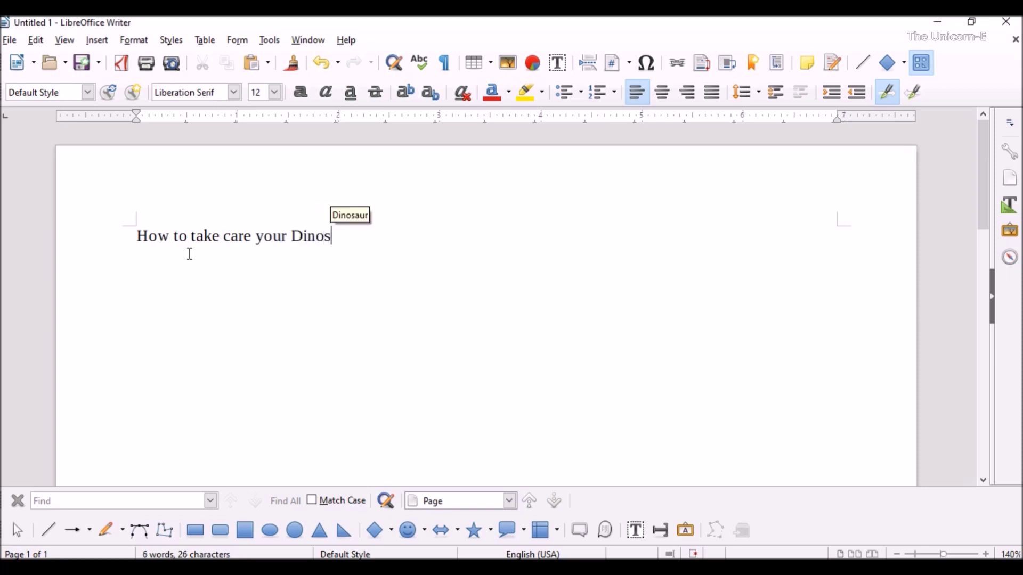
{"action": "type", "text": "aur"}
Step: Apply the Title paragraph style to the 'How to take care your Dinosaur' line
{"action": "key", "text": "Return"}
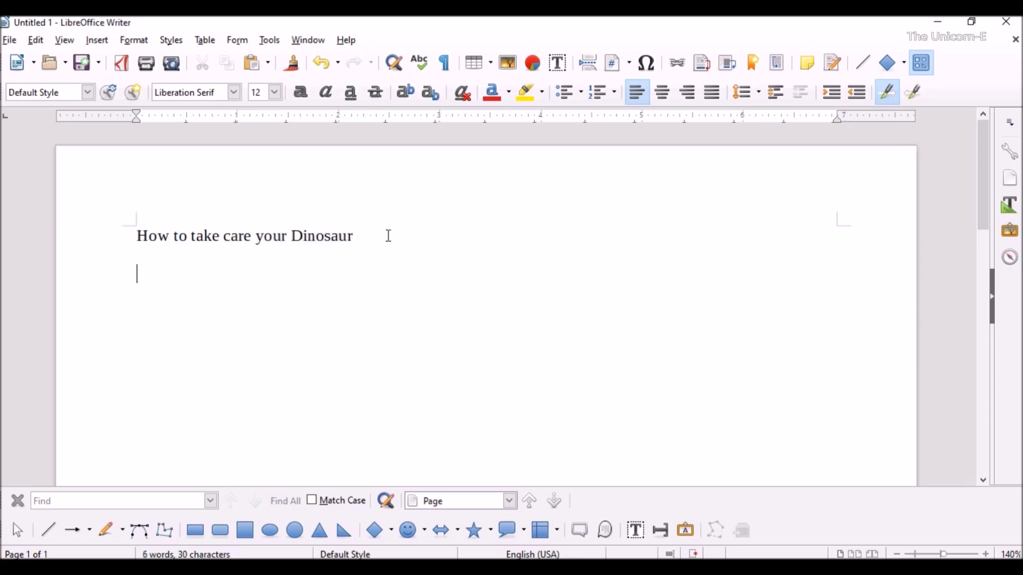
{"action": "left_click_drag", "start_coordinate": [387, 235], "coordinate": [106, 237]}
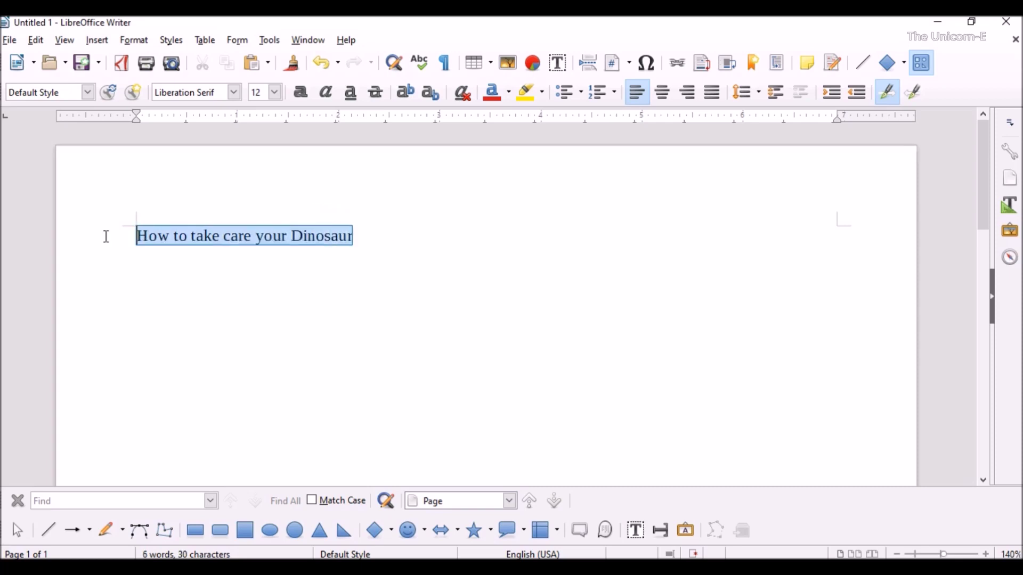
{"action": "left_click", "coordinate": [88, 92]}
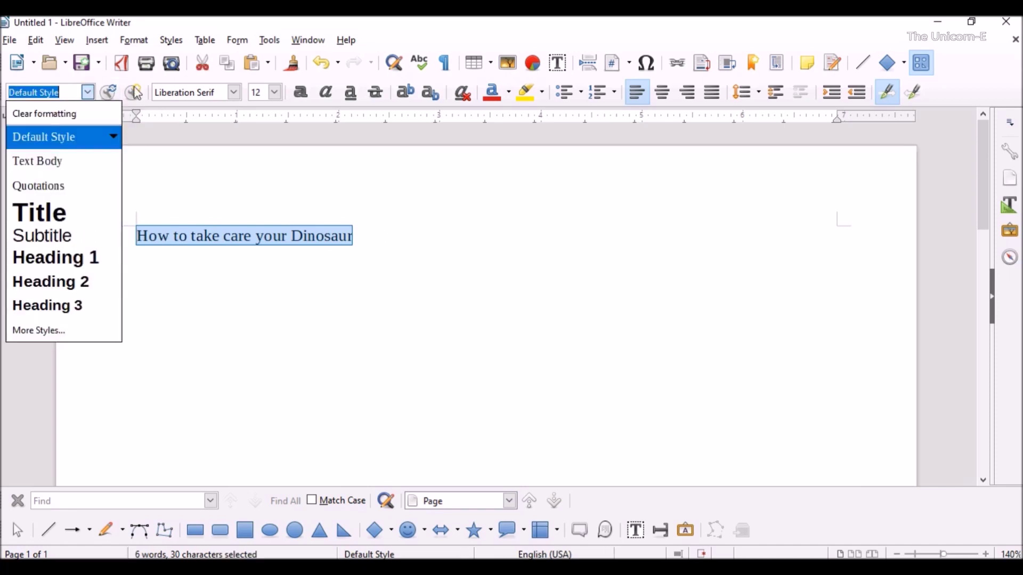
{"action": "left_click", "coordinate": [86, 224]}
{"action": "left_click", "coordinate": [512, 316]}
Step: Highlight the word 'Dinosaur' in the title in yellow
{"action": "left_click", "coordinate": [807, 269]}
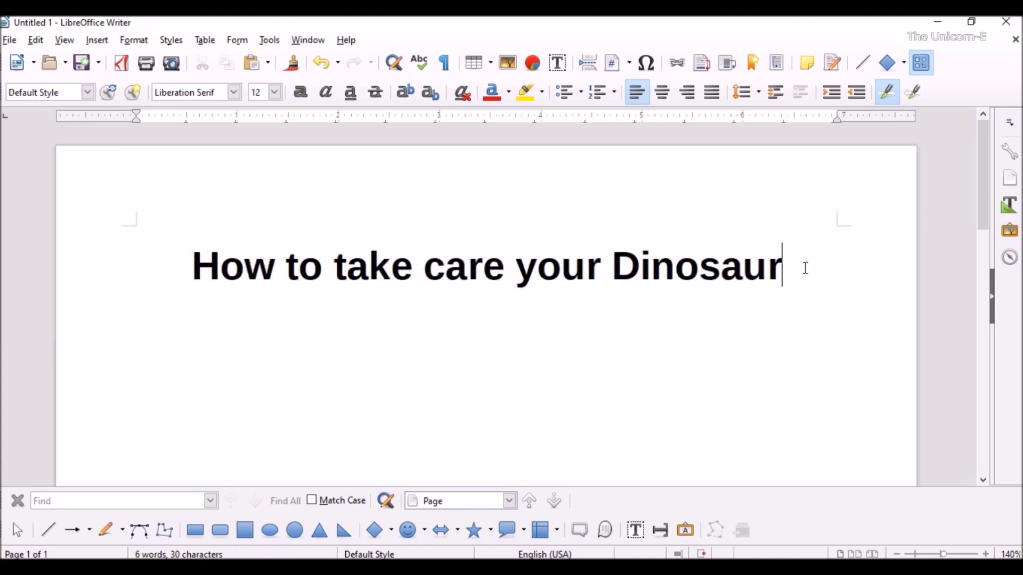
{"action": "key", "text": "shift+Left"}
{"action": "left_click", "coordinate": [797, 277]}
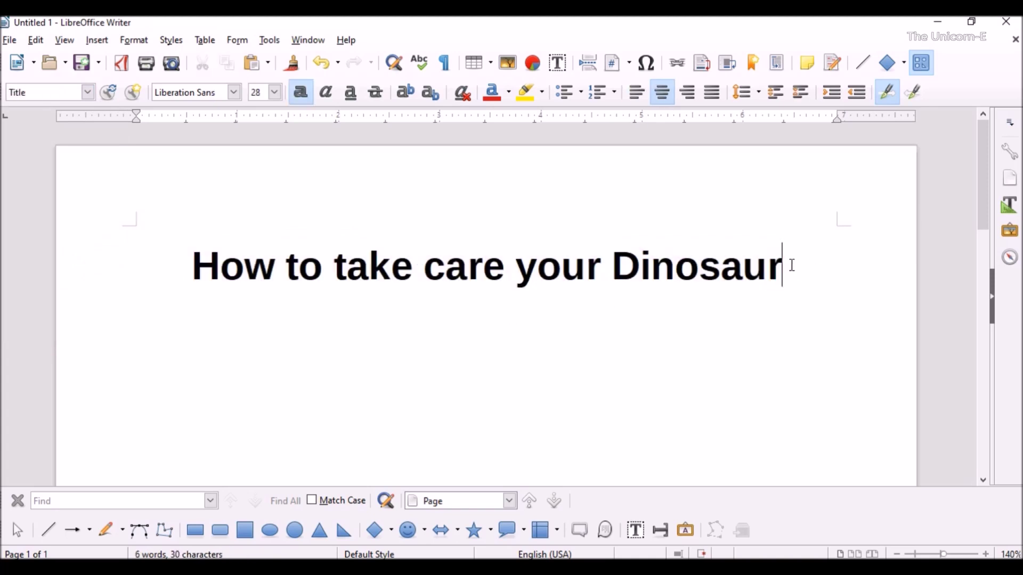
{"action": "left_click_drag", "start_coordinate": [792, 265], "coordinate": [610, 257]}
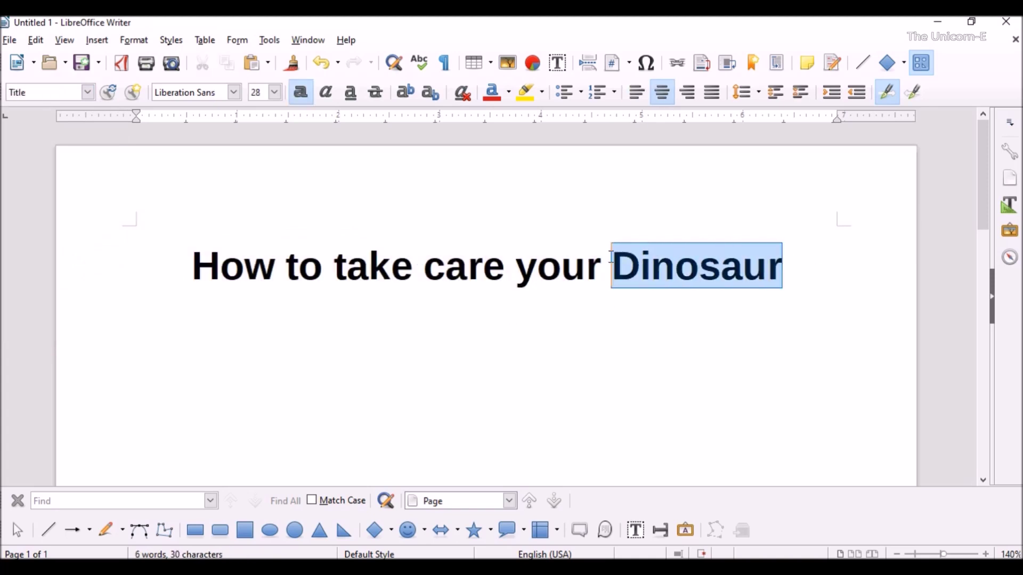
{"action": "left_click", "coordinate": [527, 97]}
Step: Insert a horizontal line below the title and start a new paragraph under it
{"action": "left_click", "coordinate": [667, 305]}
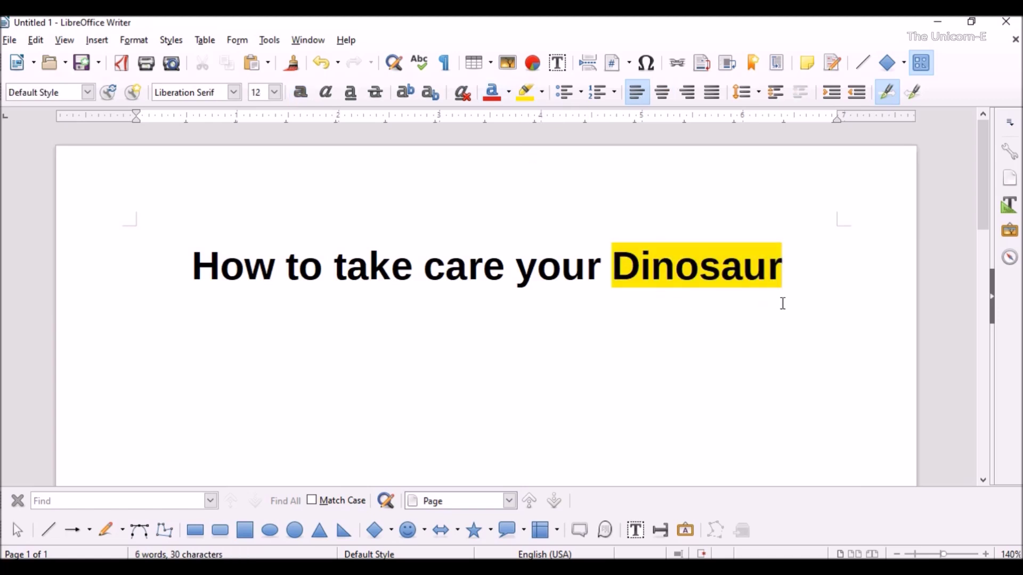
{"action": "left_click", "coordinate": [134, 40]}
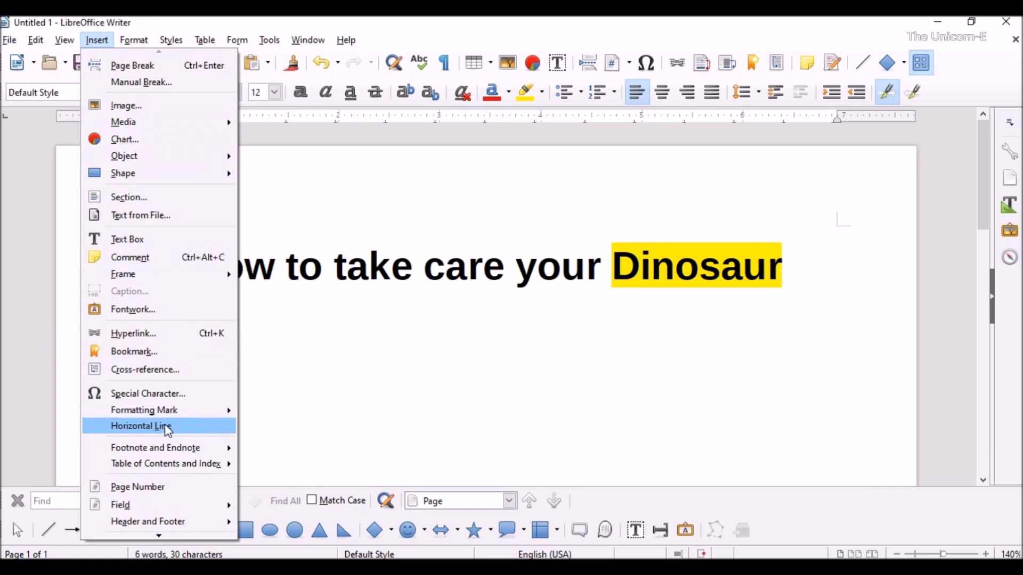
{"action": "left_click", "coordinate": [147, 426]}
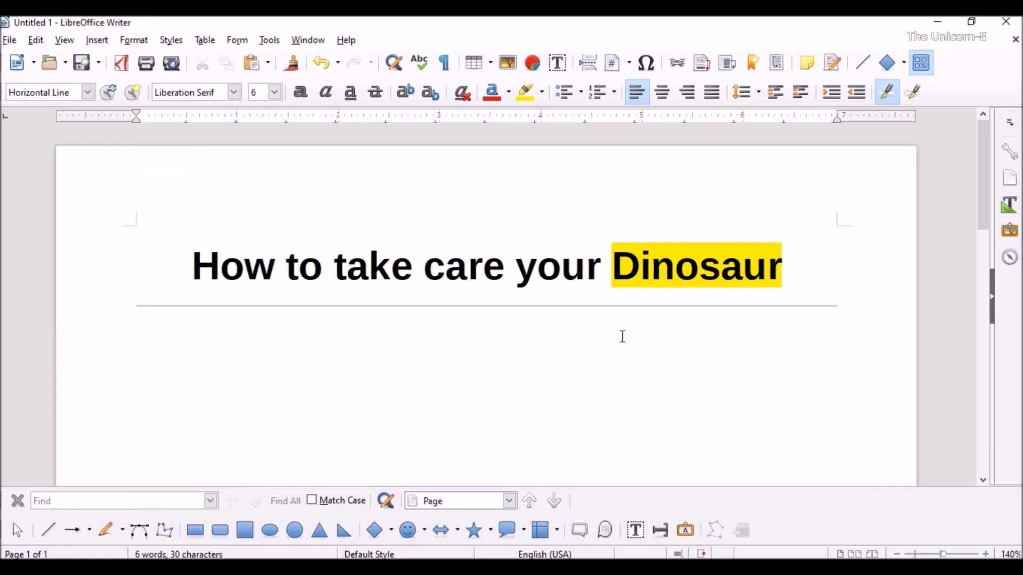
{"action": "key", "text": "Return"}
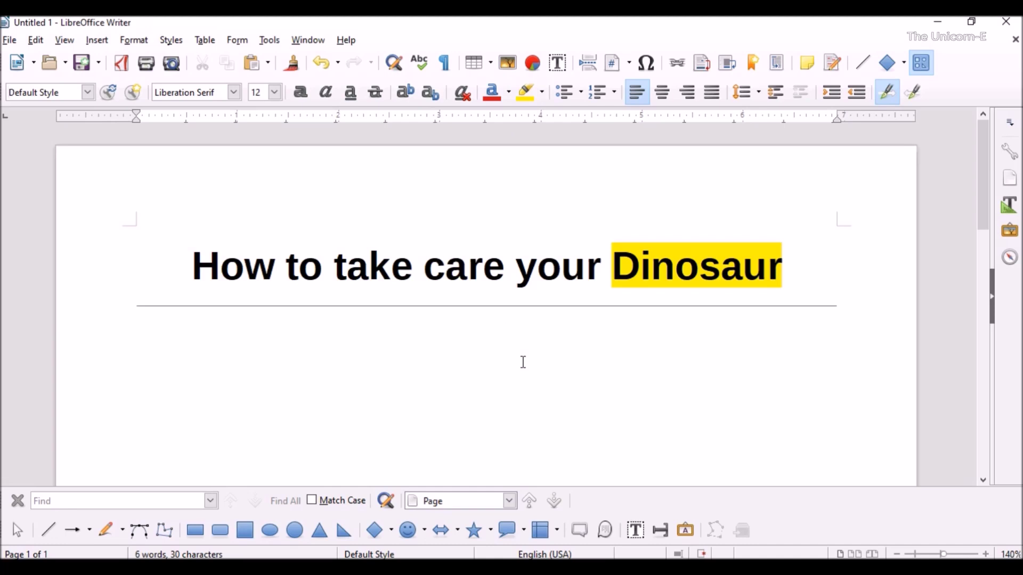
Step: Add a Heading 1 paragraph reading 'Instruction' and make it italic
{"action": "left_click", "coordinate": [88, 93]}
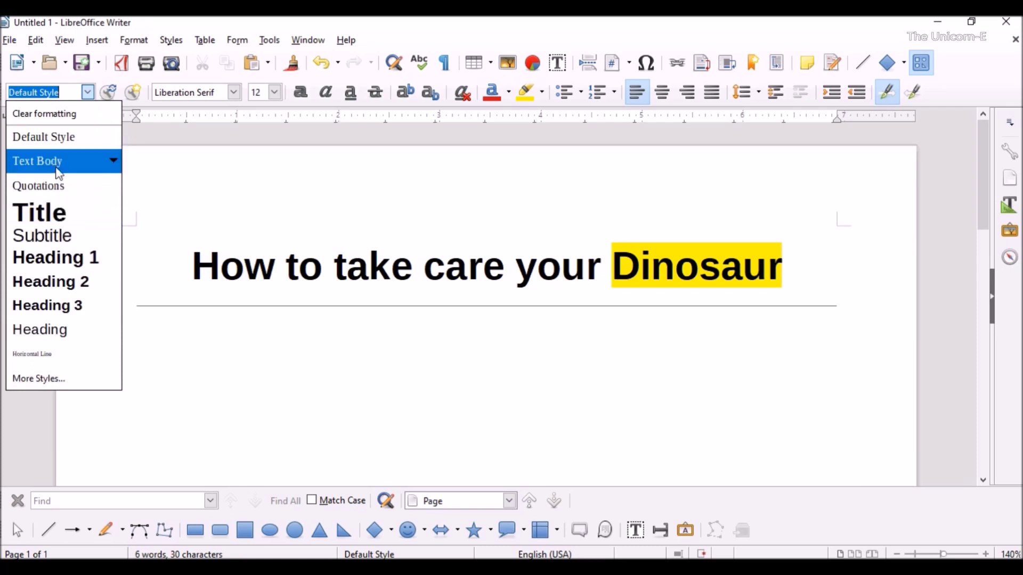
{"action": "left_click", "coordinate": [52, 259]}
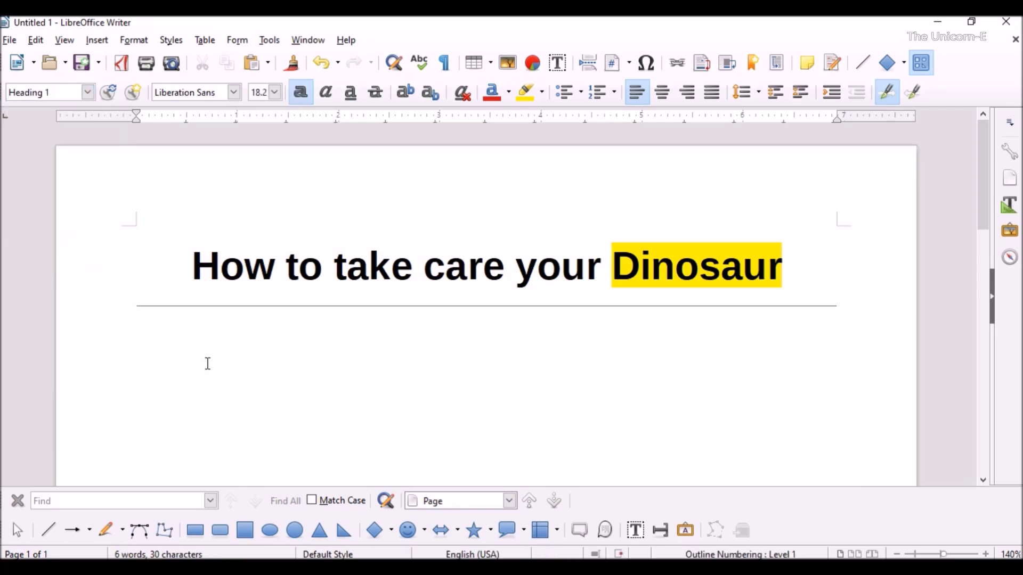
{"action": "type", "text": "Instruc"}
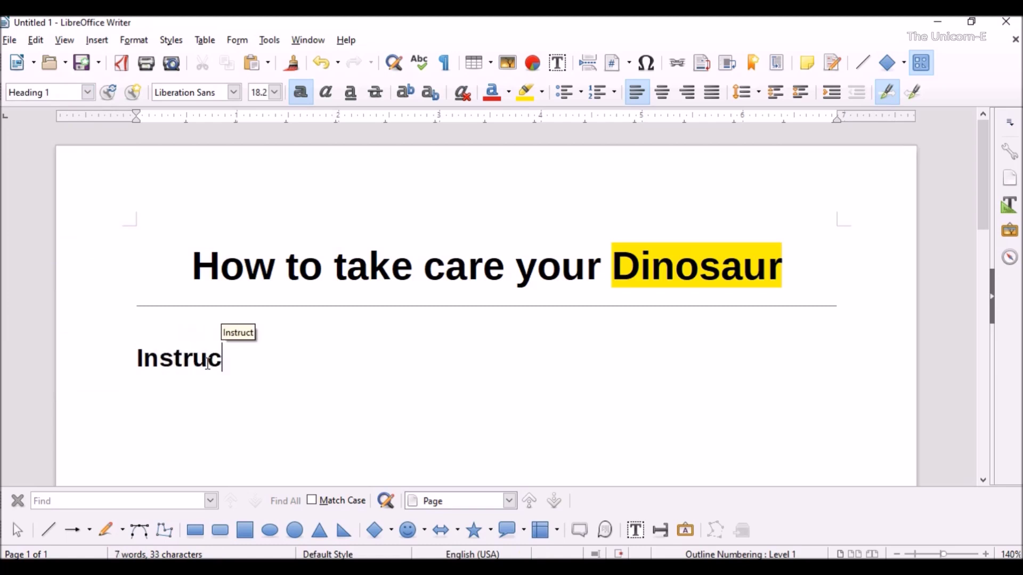
{"action": "type", "text": "tion"}
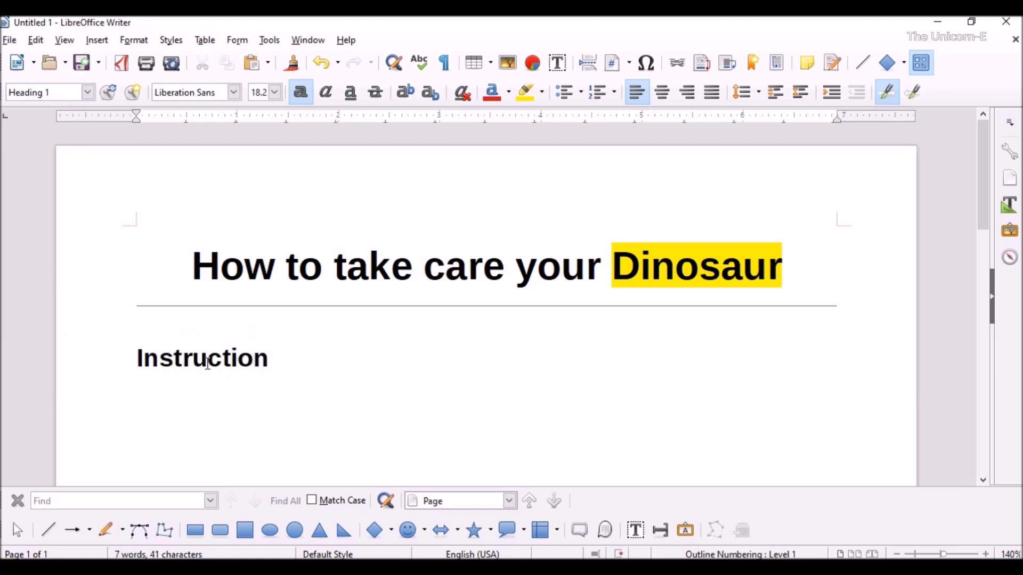
{"action": "double_click", "coordinate": [208, 364]}
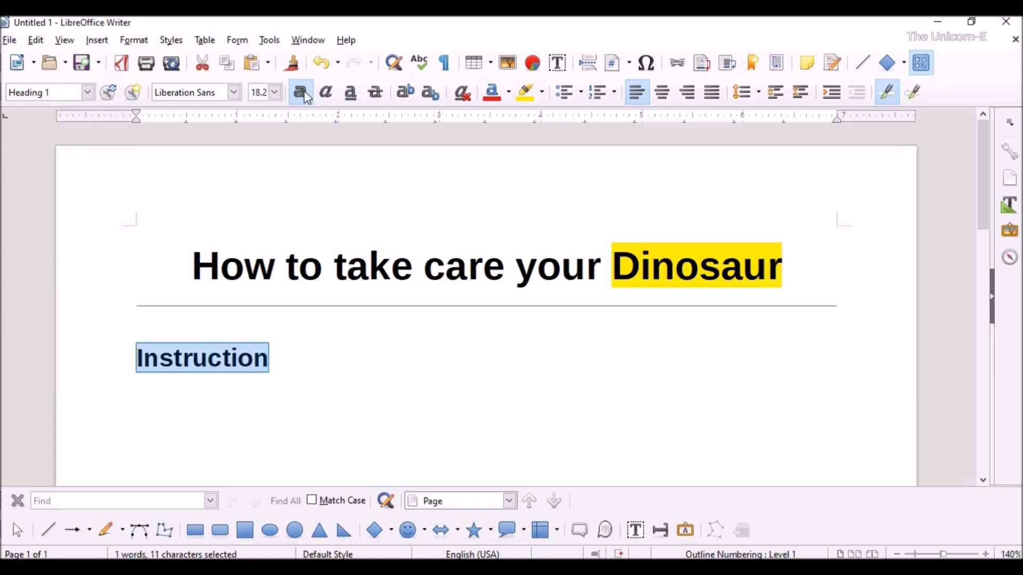
{"action": "left_click", "coordinate": [327, 93]}
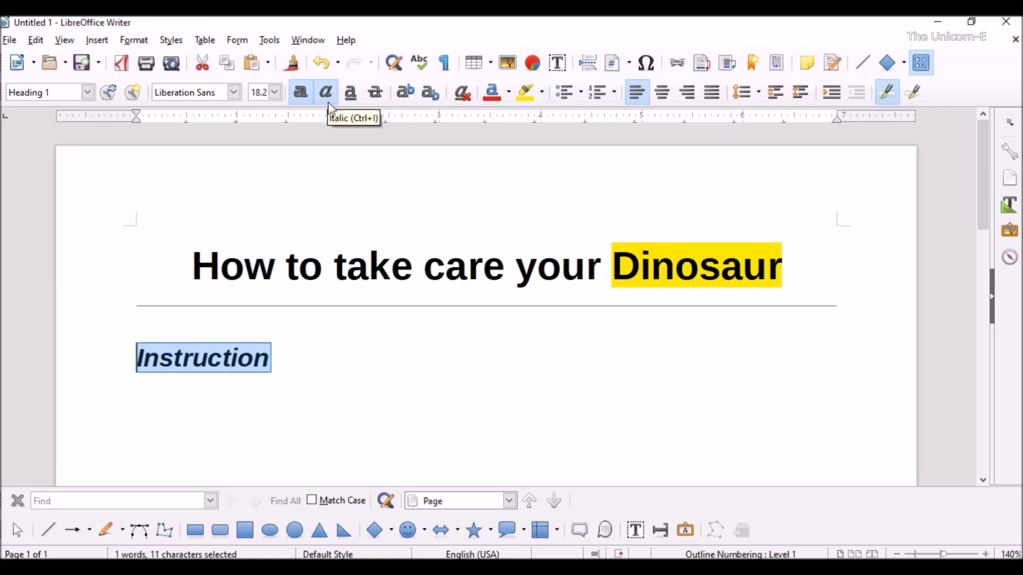
{"action": "left_click", "coordinate": [332, 362]}
Step: Colour the 'Instruction' heading Blue with the Font Color dropdown
{"action": "left_click_drag", "start_coordinate": [322, 360], "coordinate": [134, 342]}
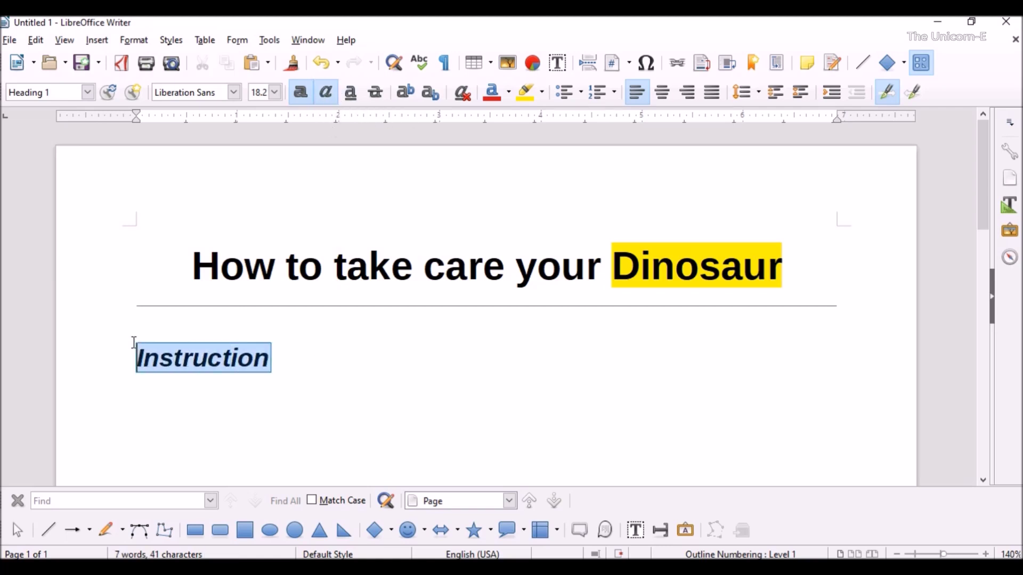
{"action": "left_click", "coordinate": [508, 92]}
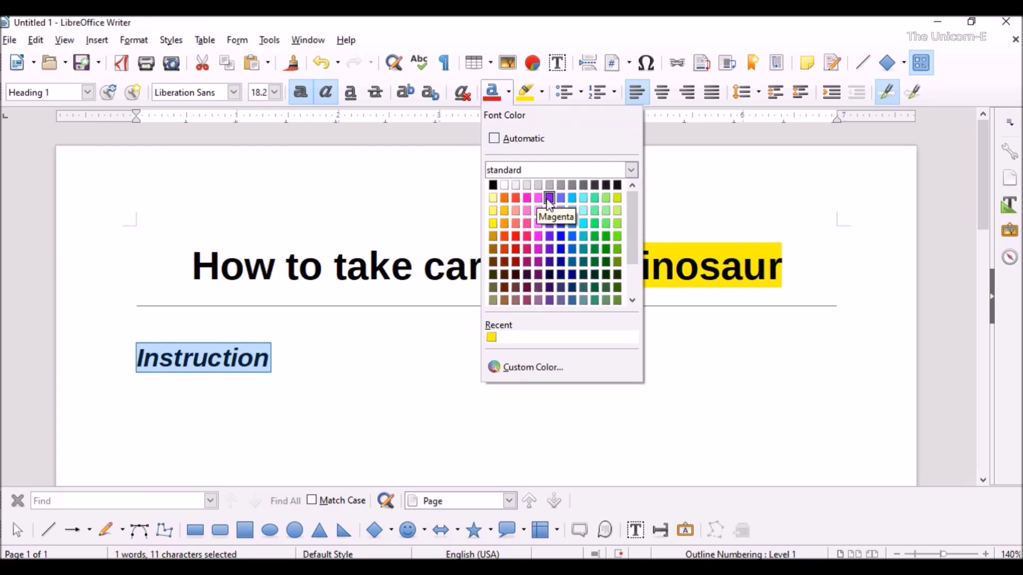
{"action": "left_click", "coordinate": [563, 236]}
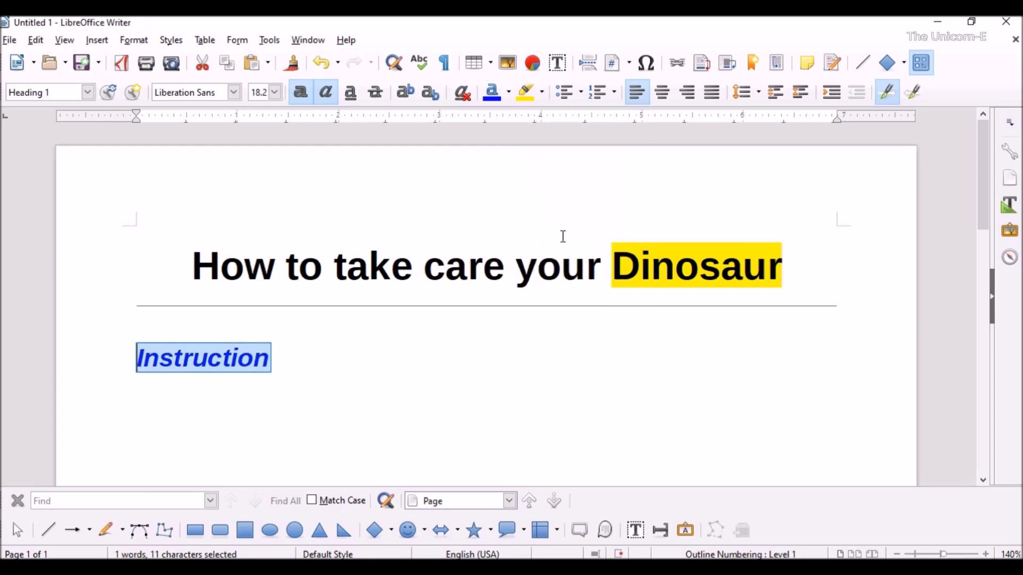
{"action": "left_click", "coordinate": [368, 374]}
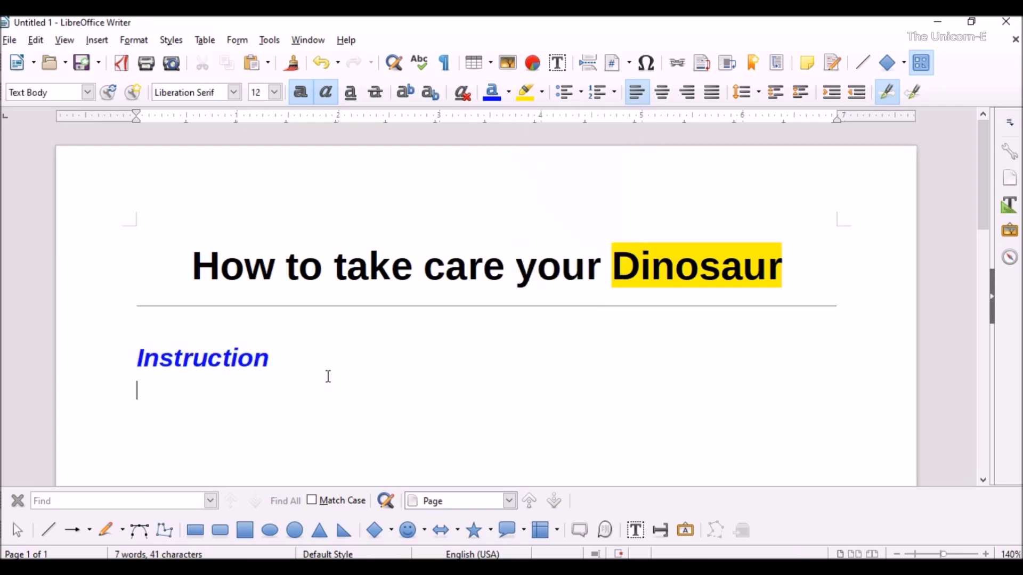
Step: Reset the font colour to Automatic and start a numbered list with plain, non-bold, non-italic 'Feed'
{"action": "left_click", "coordinate": [509, 92]}
{"action": "left_click", "coordinate": [499, 138]}
{"action": "left_click", "coordinate": [601, 98]}
{"action": "type", "text": "F"}
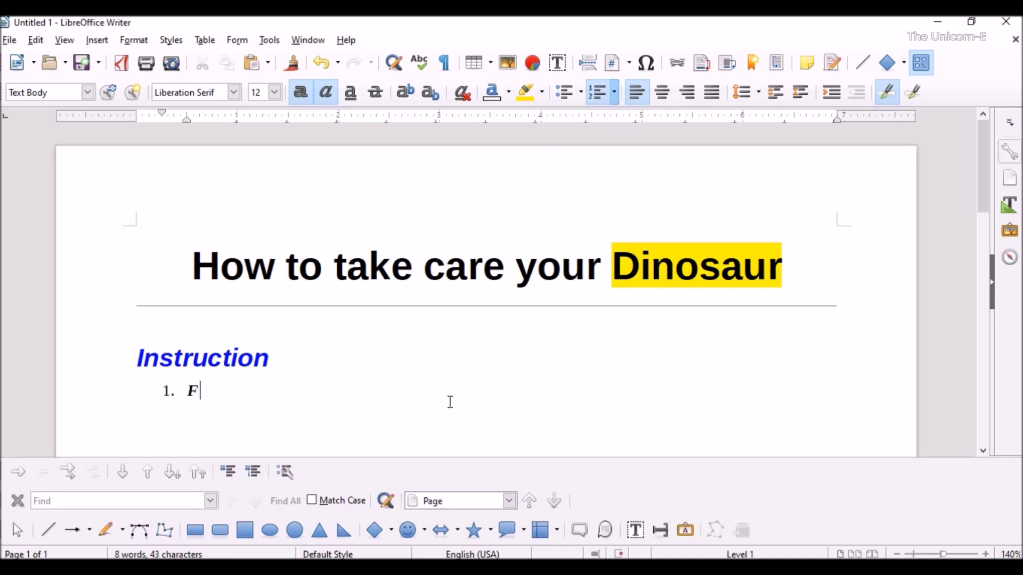
{"action": "type", "text": "eed"}
{"action": "key", "text": "shift+Home"}
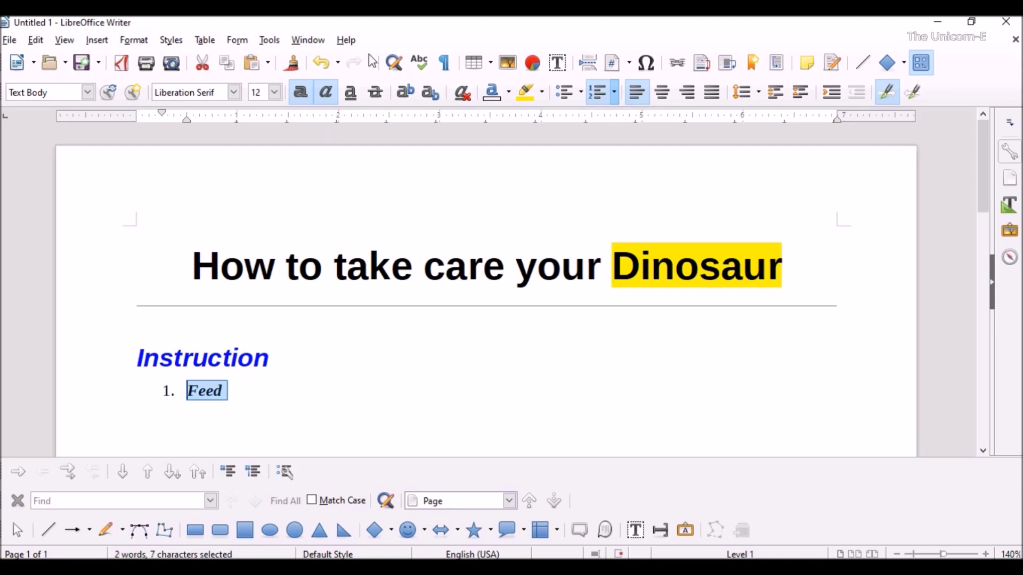
{"action": "left_click", "coordinate": [331, 99]}
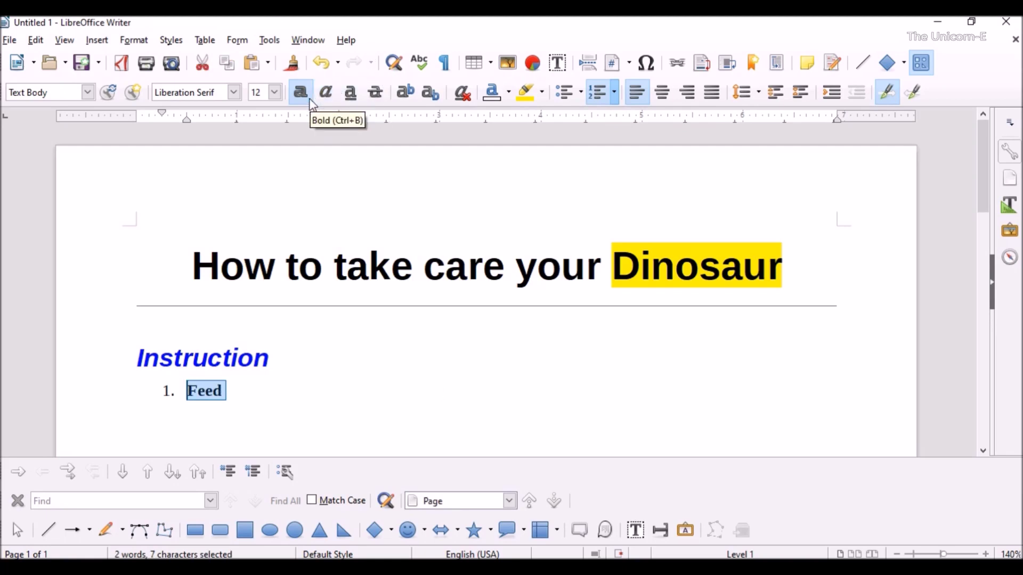
{"action": "left_click", "coordinate": [302, 98]}
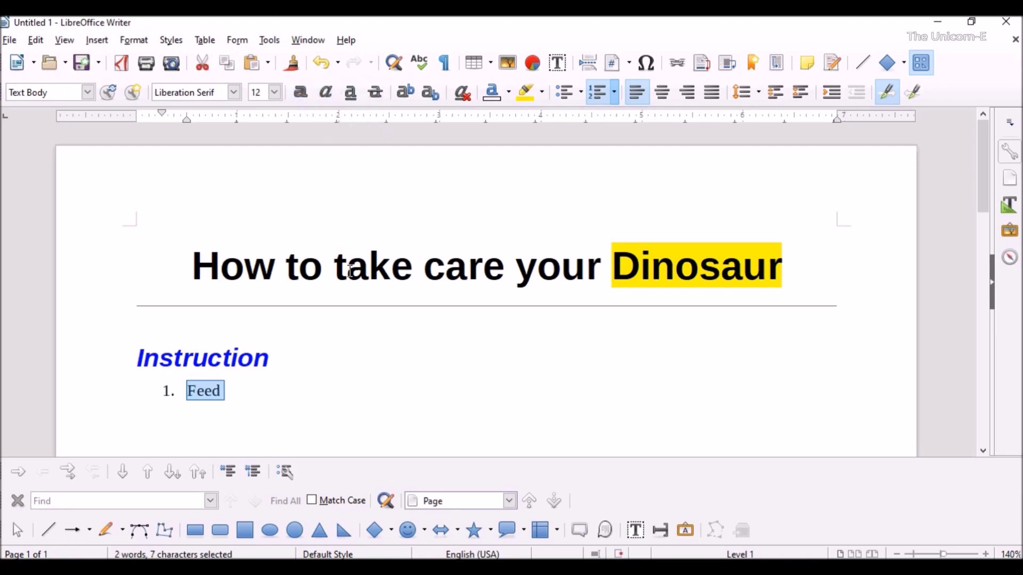
Step: Finish item 1, then add 'Don't forget to give your dinosaur vacinated.', 'Get a dinosaur insurance.', 'Play with your dinosaur.'
{"action": "left_click", "coordinate": [276, 398]}
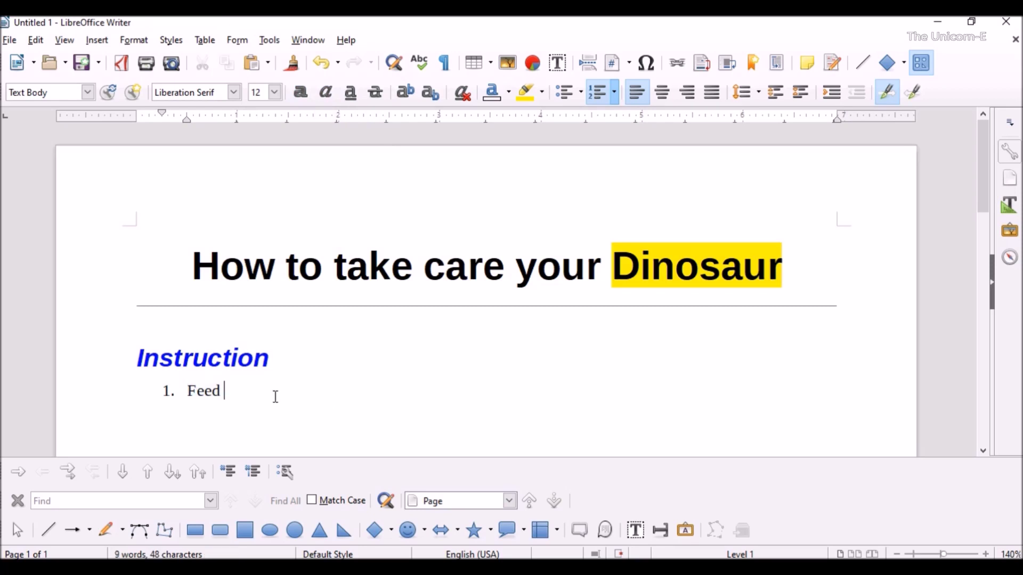
{"action": "type", "text": "your dinosaur a high quality food and on a regular schedule."}
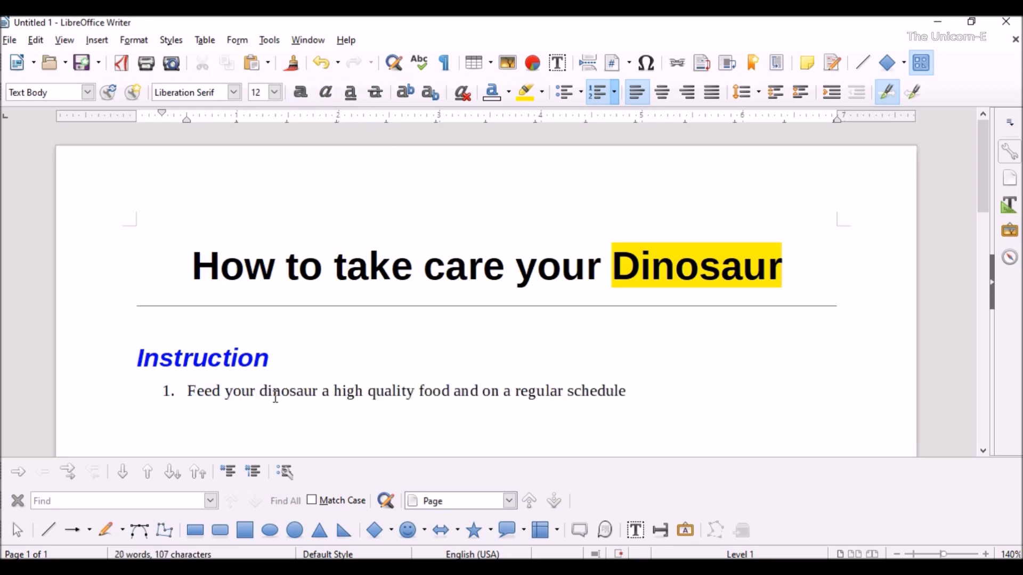
{"action": "key", "text": "Return"}
{"action": "type", "text": "Don't forget to give your dinosaur vacinated."}
{"action": "key", "text": "Return"}
{"action": "type", "text": "Get a dinosaur insurance."}
{"action": "key", "text": "Return"}
{"action": "type", "text": "Play with your dinosaur."}
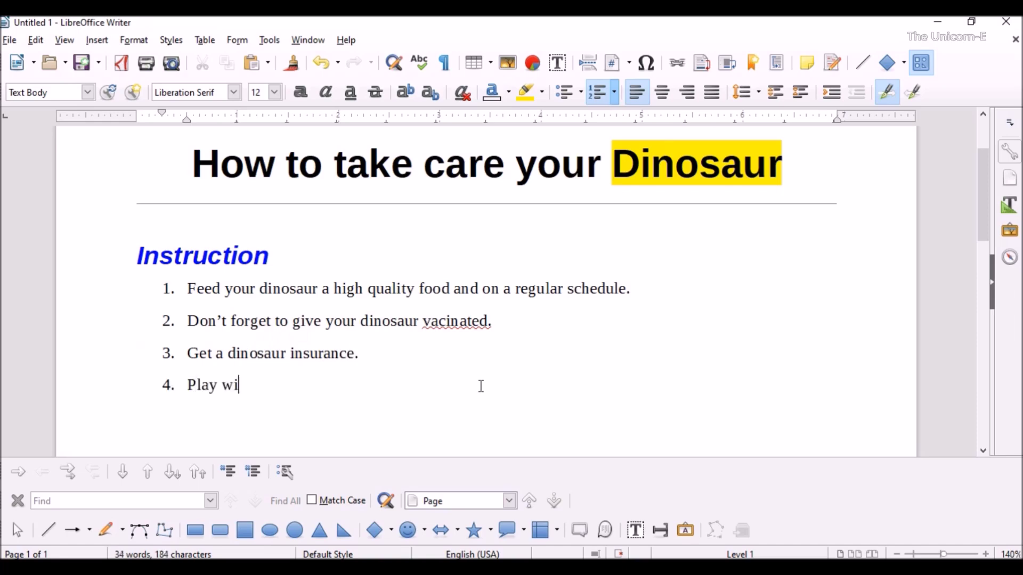
{"action": "key", "text": "Up"}
{"action": "key", "text": "Up"}
{"action": "key", "text": "End"}
Step: Correct 'vacinated.' in list item 2 to 'vaccinated' using the spelling checker
{"action": "left_click_drag", "start_coordinate": [511, 326], "coordinate": [424, 310]}
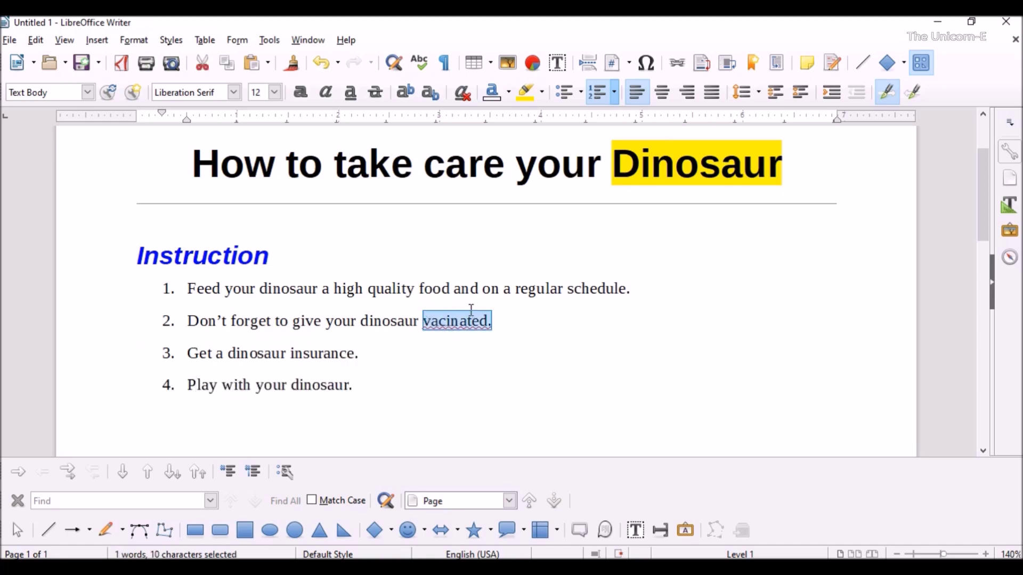
{"action": "left_click", "coordinate": [420, 62]}
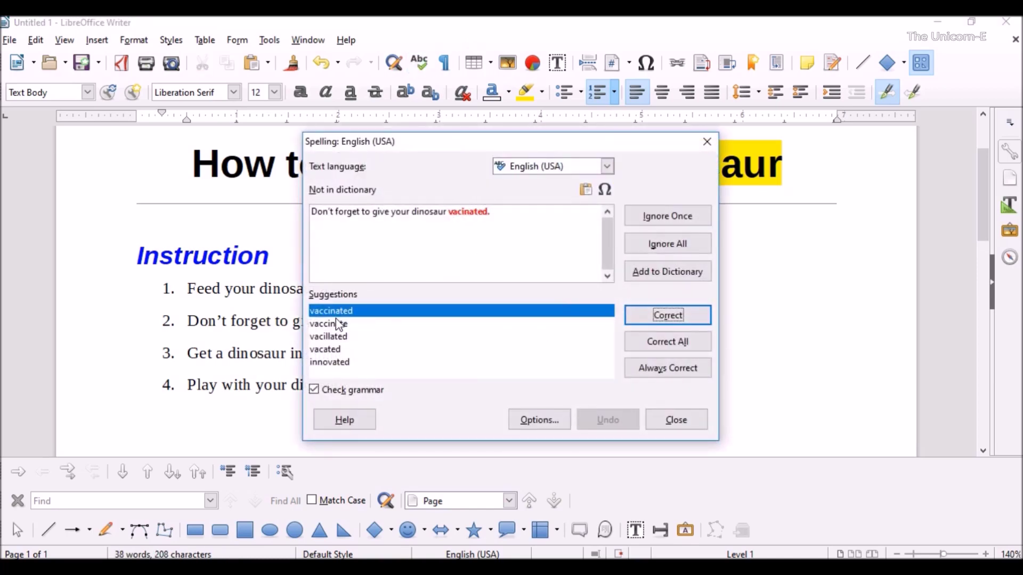
{"action": "left_click", "coordinate": [657, 317]}
{"action": "left_click", "coordinate": [551, 322]}
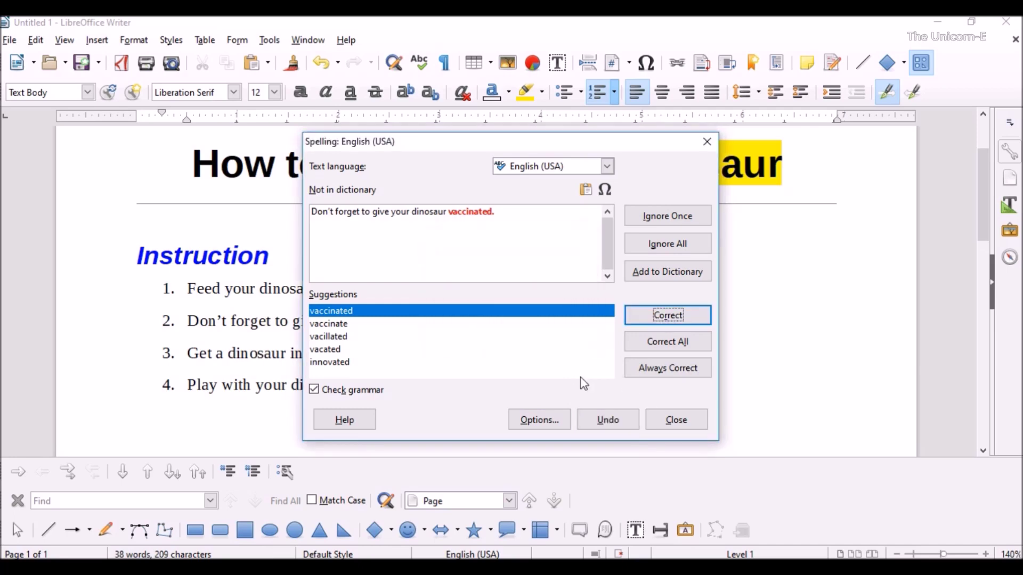
{"action": "left_click", "coordinate": [671, 423]}
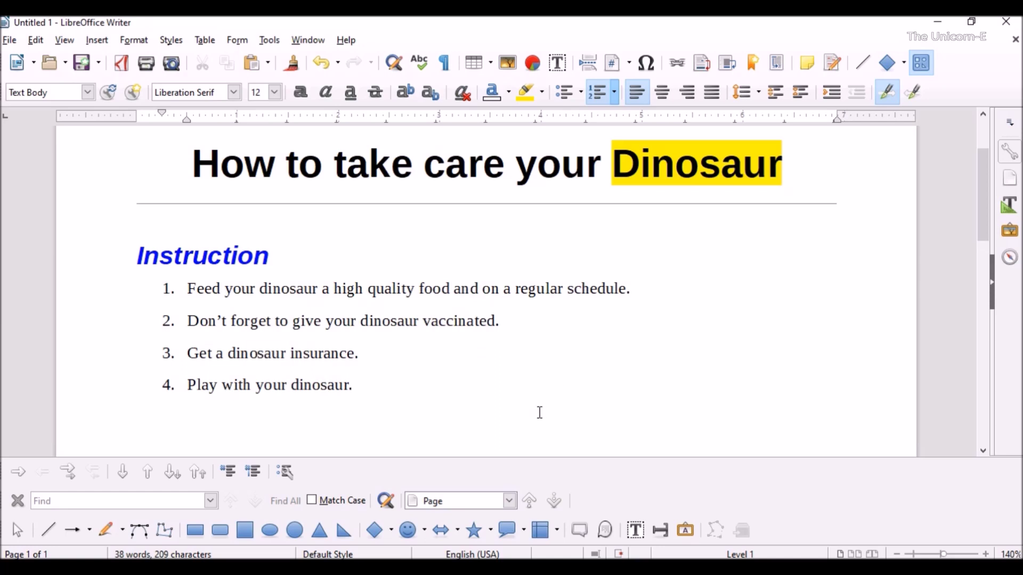
Step: Insert an empty line between the Instruction heading and the numbered list
{"action": "left_click", "coordinate": [311, 256]}
{"action": "key", "text": "Return"}
{"action": "key", "text": "Return"}
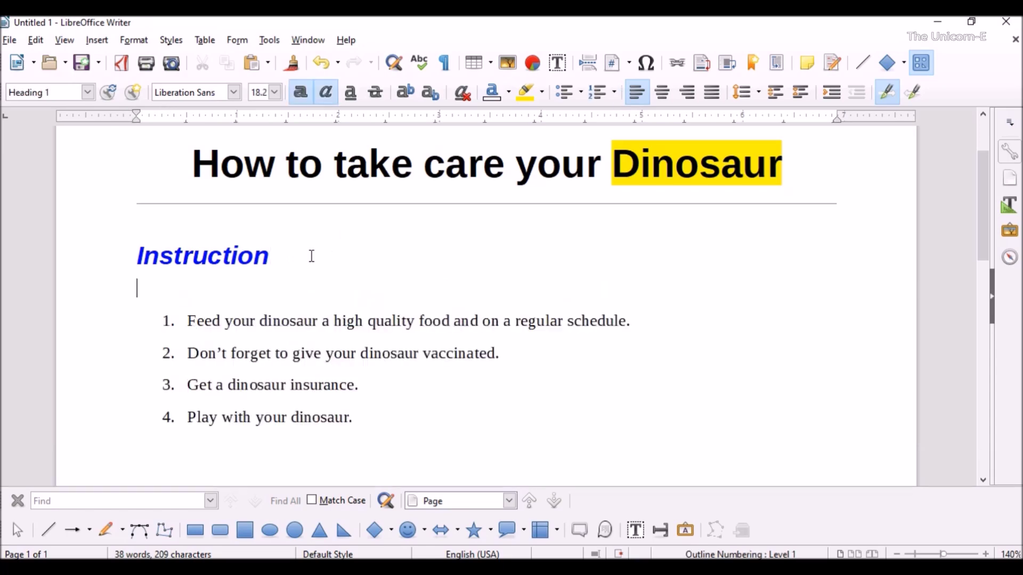
{"action": "left_click", "coordinate": [96, 40]}
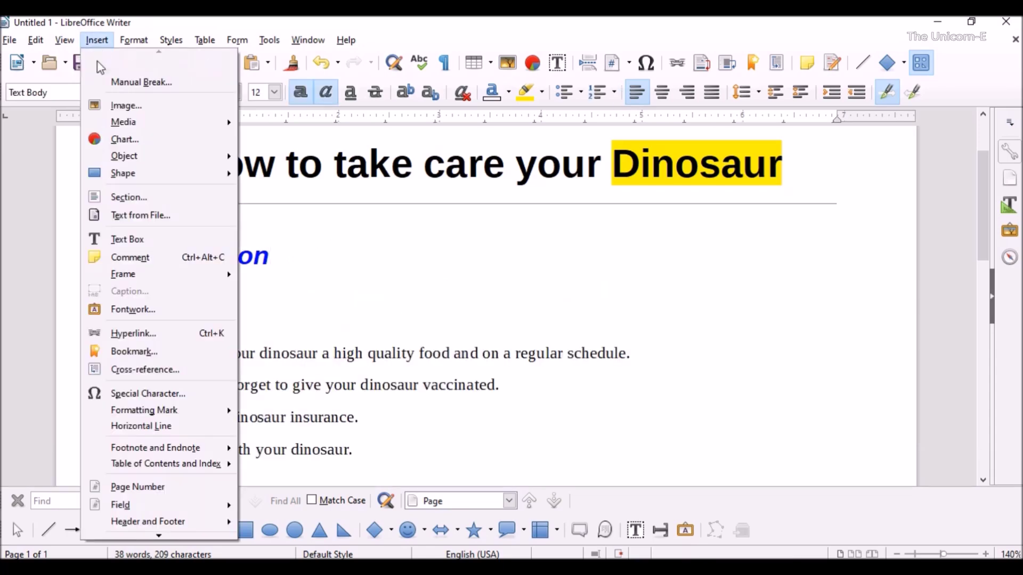
{"action": "left_click", "coordinate": [330, 278]}
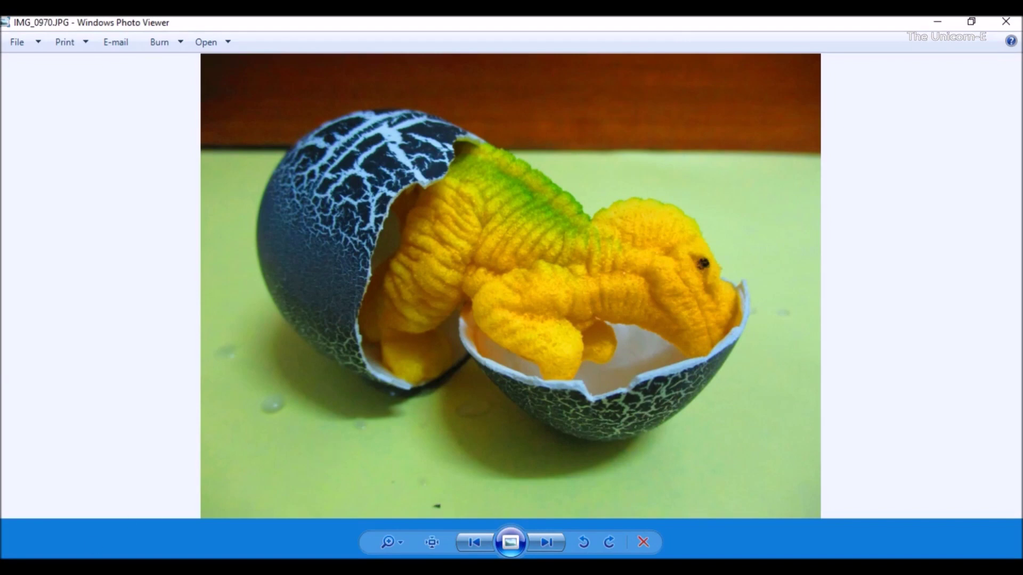
Step: Capture a rectangular snip of the dinosaur photo with the Snipping Tool
{"action": "key", "text": "super"}
{"action": "type", "text": "sni"}
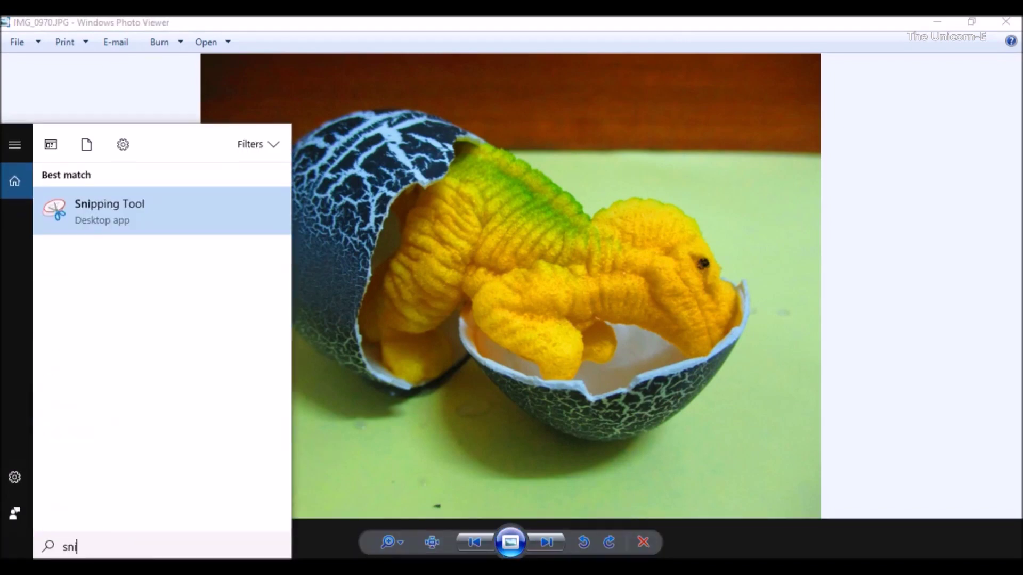
{"action": "key", "text": "Return"}
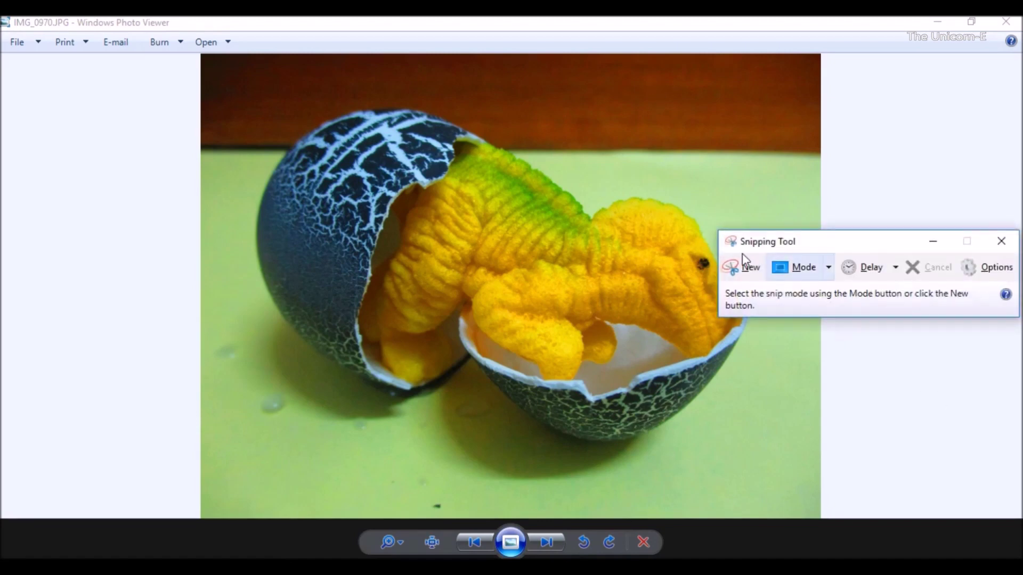
{"action": "left_click", "coordinate": [748, 271]}
{"action": "left_click_drag", "start_coordinate": [246, 78], "coordinate": [769, 467]}
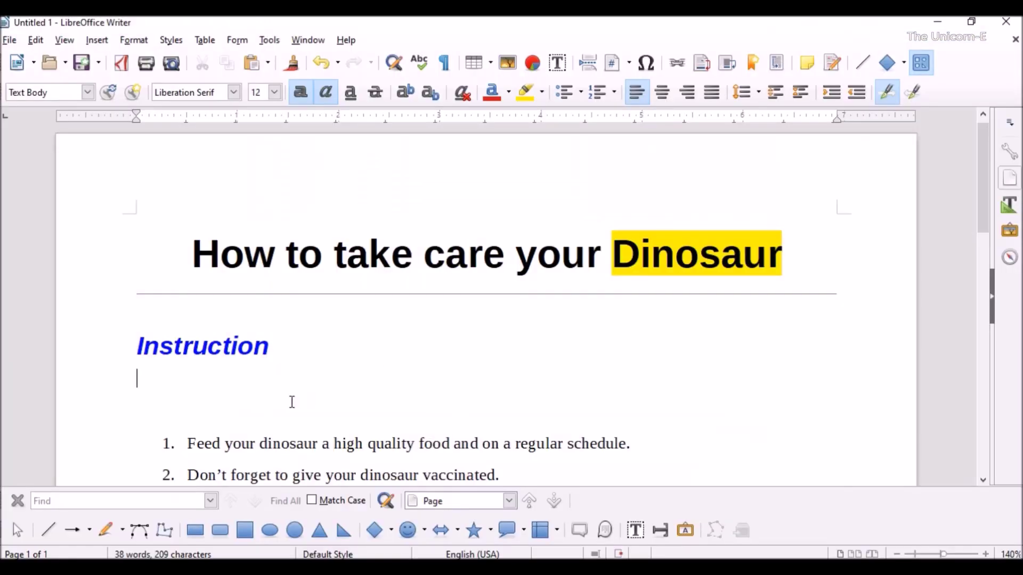
{"action": "right_click", "coordinate": [294, 403]}
Step: Paste the snipped dinosaur photo under the heading and resize it to 3.59 × 2.64 in
{"action": "left_click", "coordinate": [336, 271]}
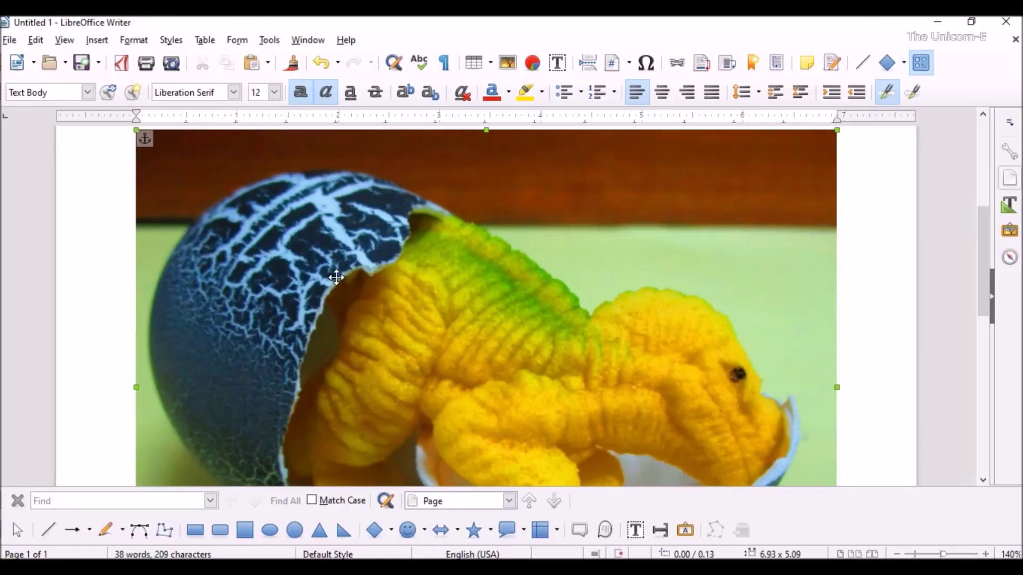
{"action": "left_click_drag", "start_coordinate": [137, 130], "coordinate": [261, 125]}
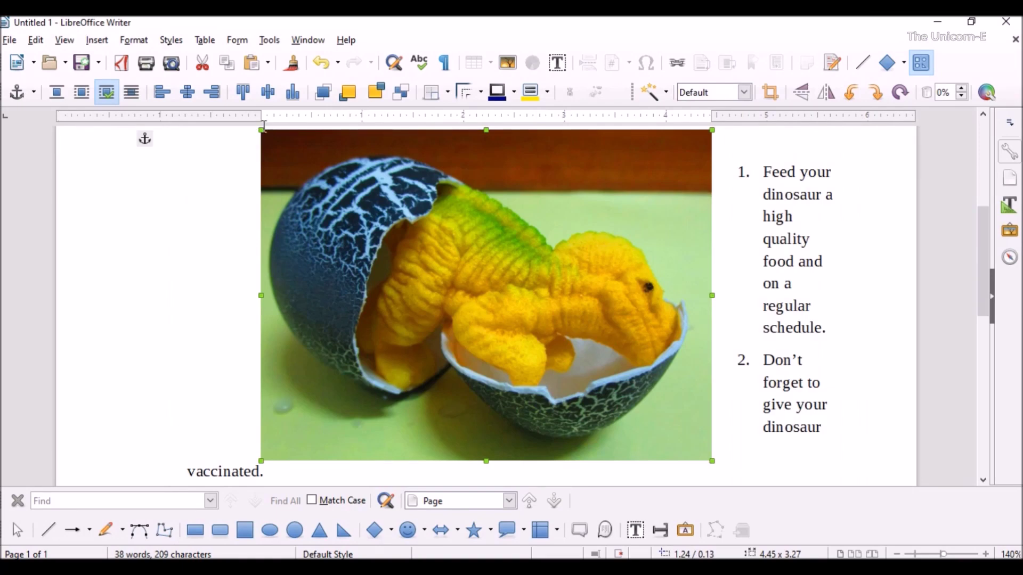
{"action": "left_click_drag", "start_coordinate": [262, 130], "coordinate": [305, 162]}
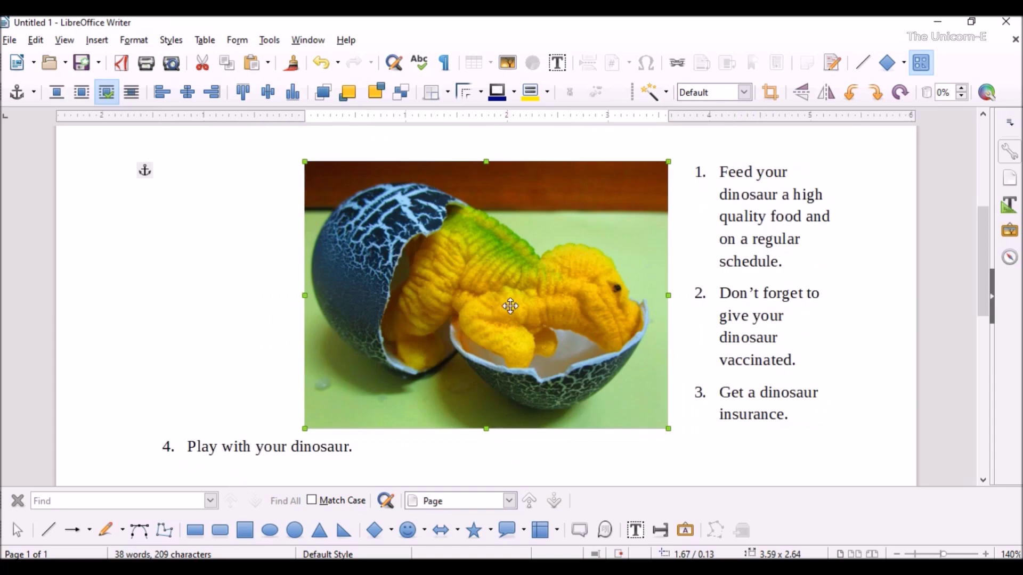
{"action": "scroll", "coordinate": [509, 303], "scroll_direction": "up", "scroll_amount": 5}
{"action": "scroll", "coordinate": [505, 301], "scroll_direction": "down", "scroll_amount": 4}
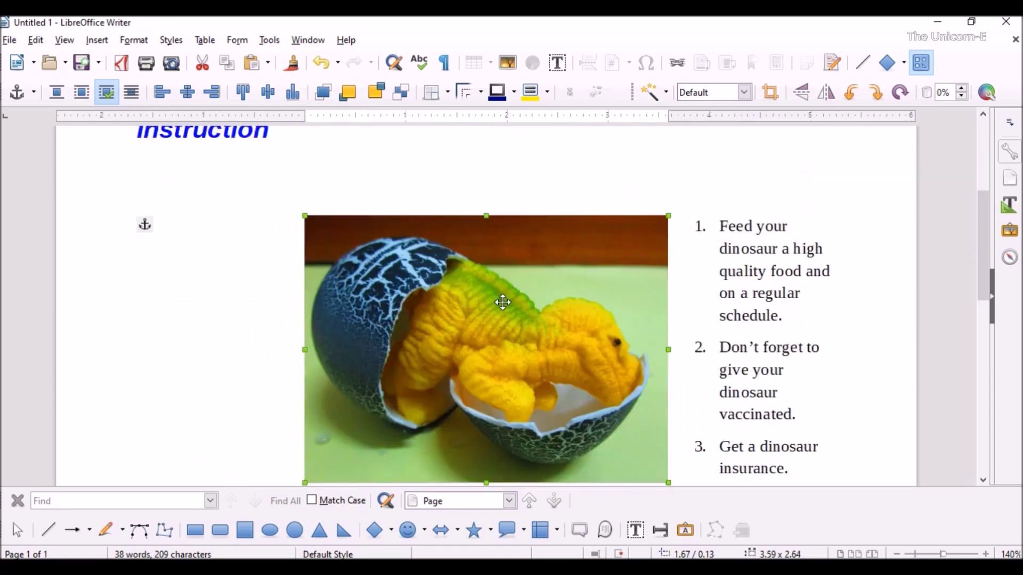
{"action": "scroll", "coordinate": [503, 302], "scroll_direction": "down", "scroll_amount": 4}
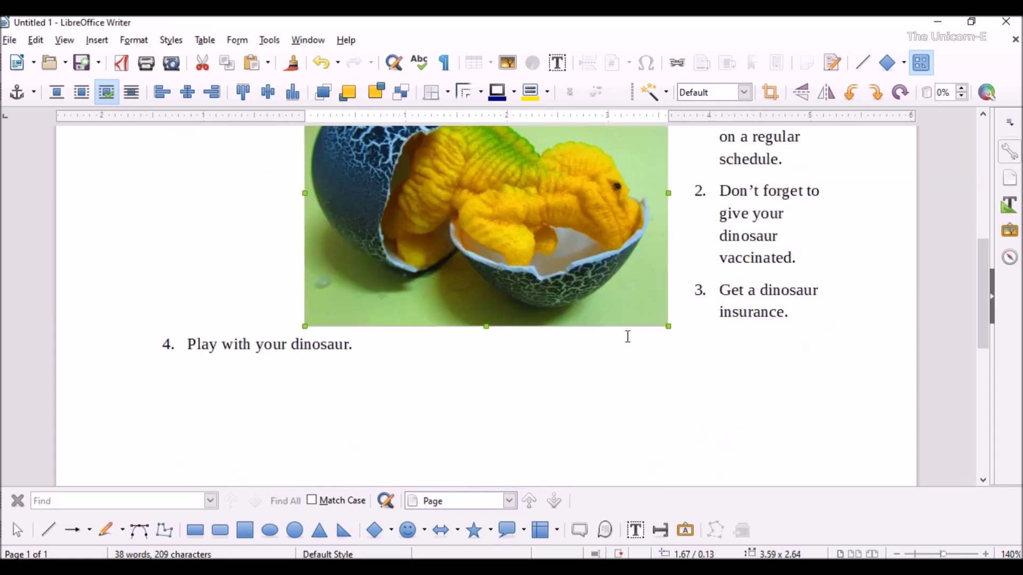
{"action": "scroll", "coordinate": [618, 333], "scroll_direction": "up", "scroll_amount": 4}
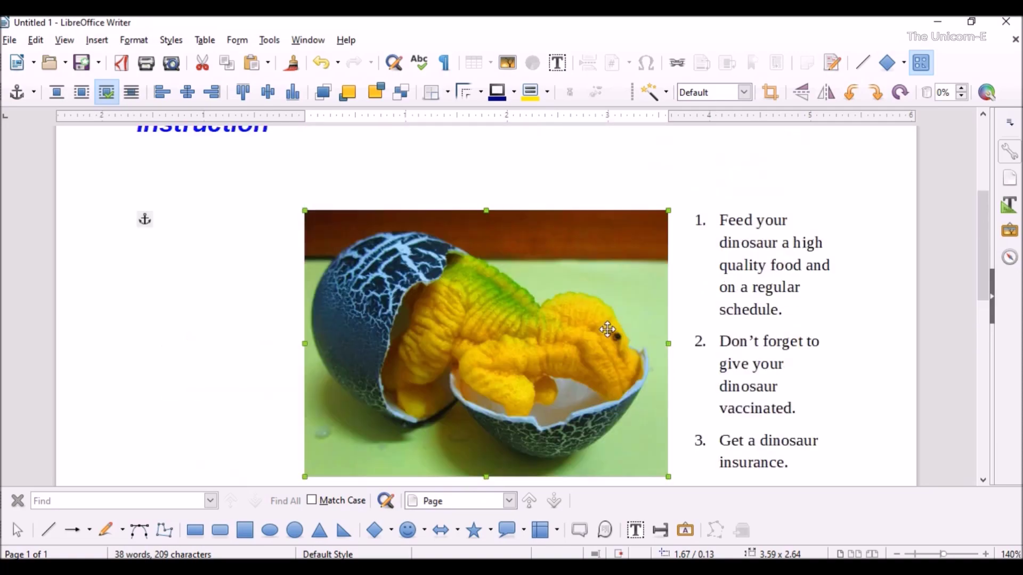
{"action": "scroll", "coordinate": [600, 343], "scroll_direction": "up", "scroll_amount": 3}
{"action": "scroll", "coordinate": [594, 347], "scroll_direction": "down", "scroll_amount": 4}
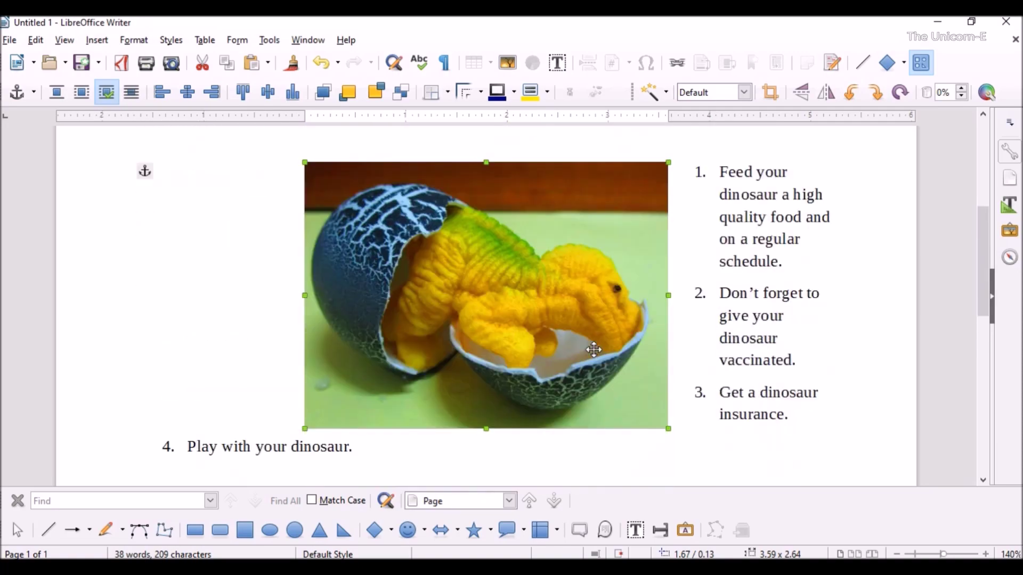
{"action": "scroll", "coordinate": [594, 349], "scroll_direction": "up", "scroll_amount": 1}
{"action": "left_click", "coordinate": [575, 178]}
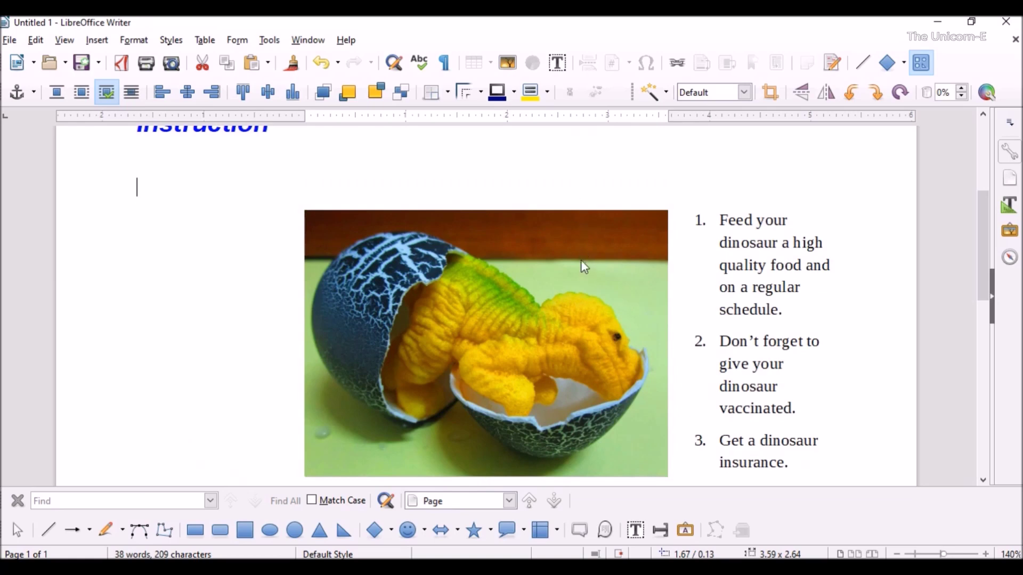
Step: Set the photo's text wrap to None in the Properties sidebar
{"action": "left_click", "coordinate": [1010, 152]}
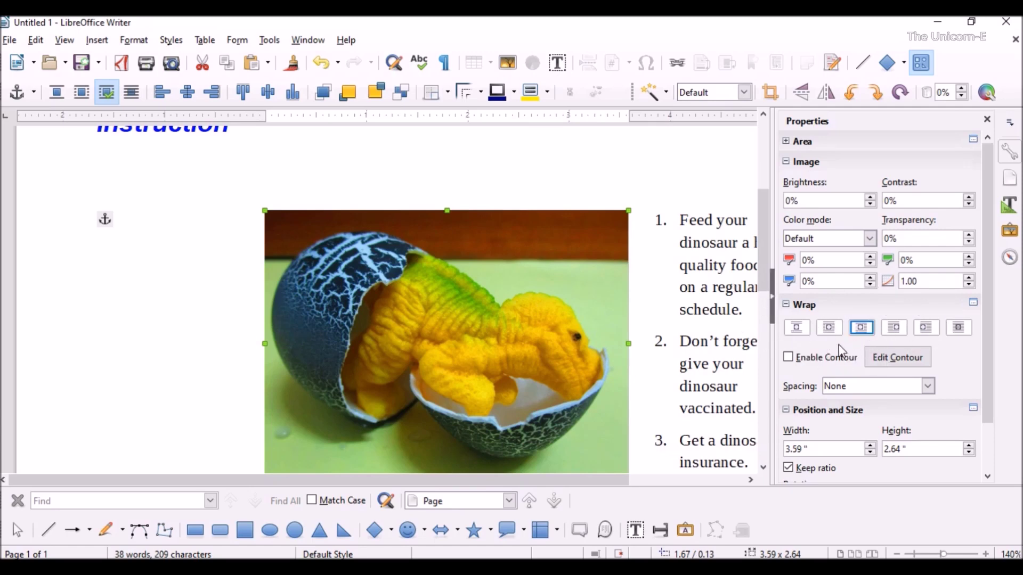
{"action": "left_click", "coordinate": [799, 333]}
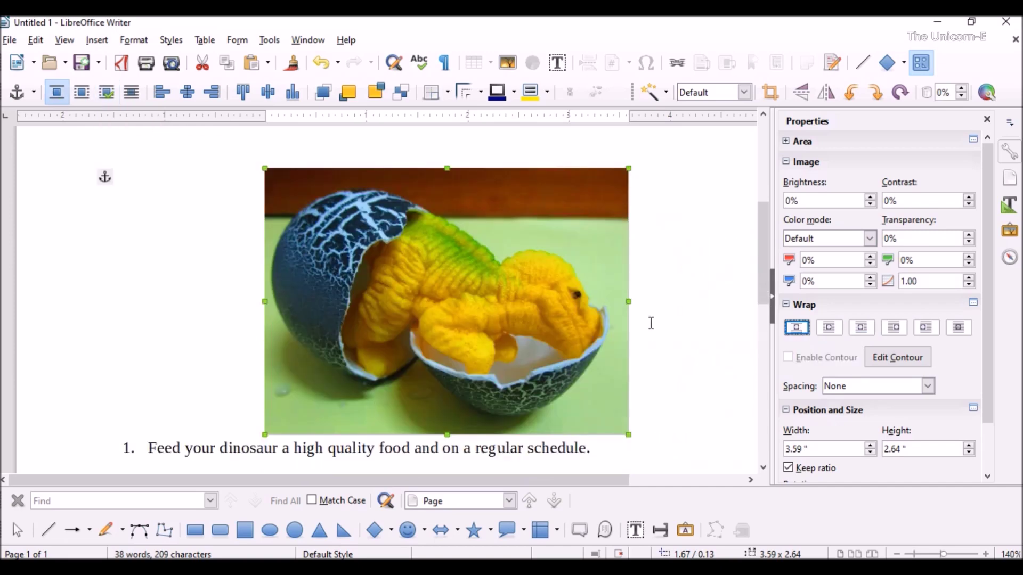
{"action": "scroll", "coordinate": [622, 340], "scroll_direction": "up", "scroll_amount": 3}
{"action": "scroll", "coordinate": [281, 314], "scroll_direction": "down", "scroll_amount": 3}
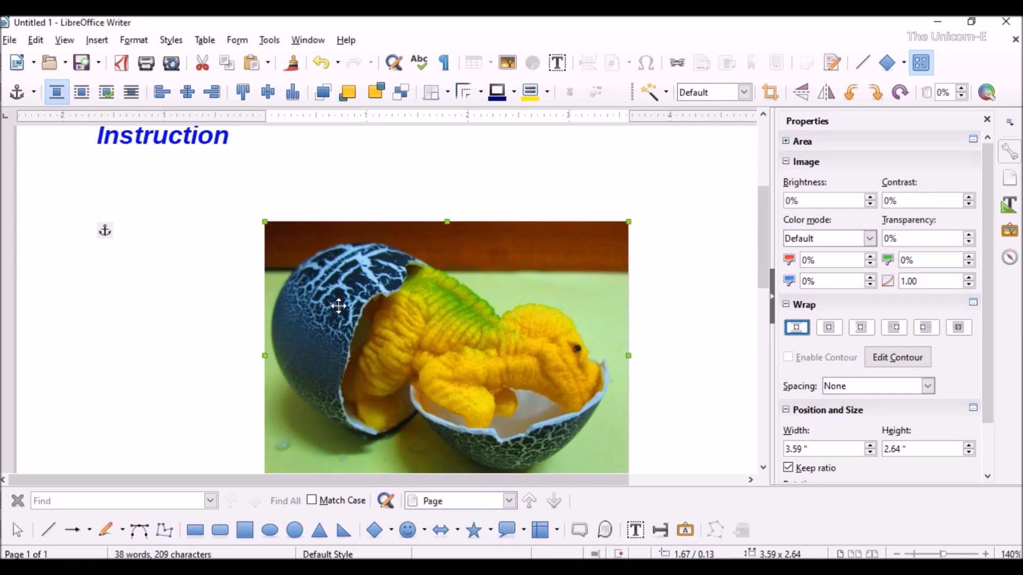
{"action": "scroll", "coordinate": [338, 306], "scroll_direction": "down", "scroll_amount": 2}
{"action": "scroll", "coordinate": [245, 386], "scroll_direction": "down", "scroll_amount": 3}
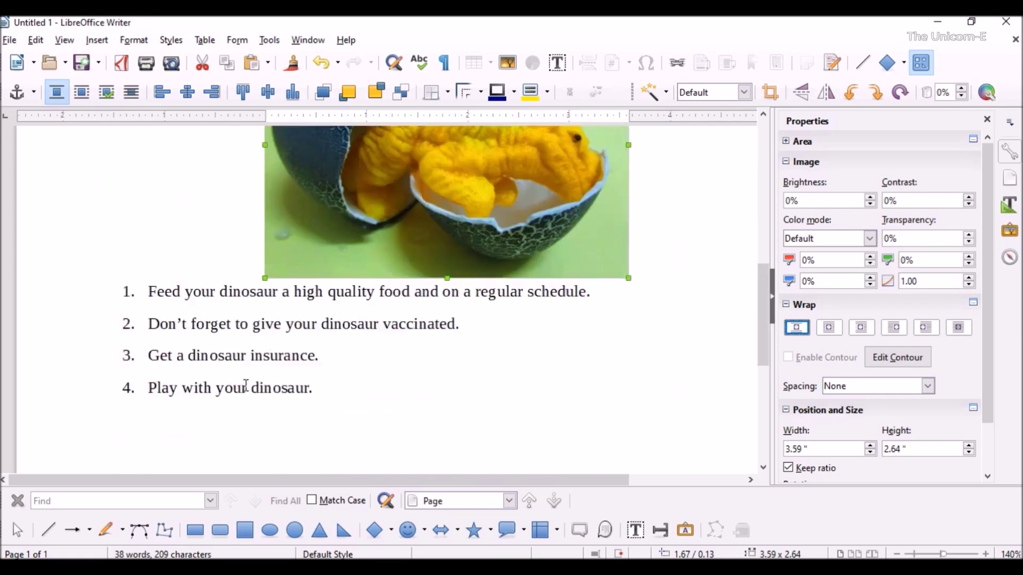
{"action": "scroll", "coordinate": [259, 335], "scroll_direction": "up", "scroll_amount": 4}
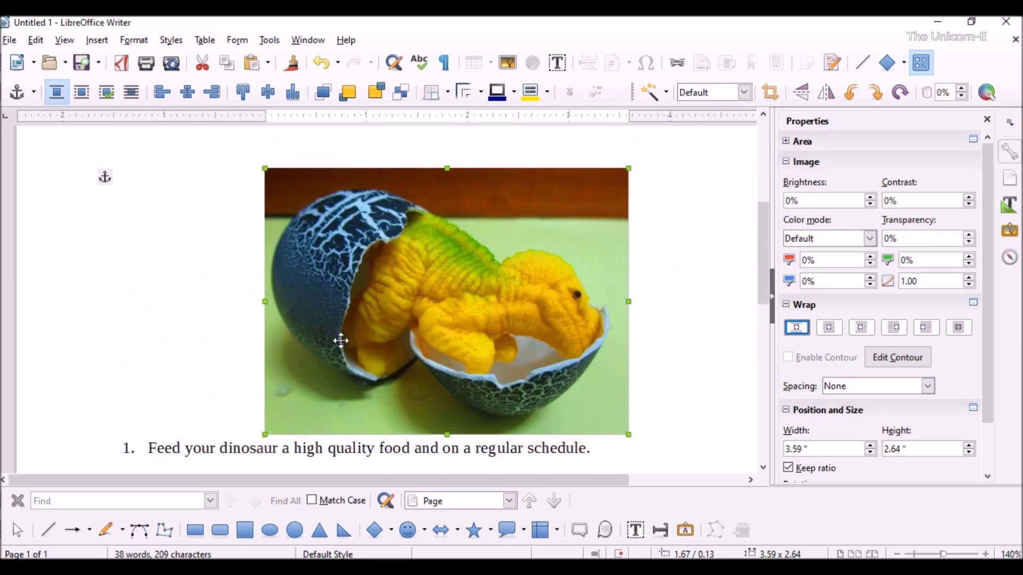
{"action": "scroll", "coordinate": [343, 338], "scroll_direction": "up", "scroll_amount": 1}
Step: Move the photo up and left so it sits above the numbered list
{"action": "left_click_drag", "start_coordinate": [381, 353], "coordinate": [410, 331]}
{"action": "scroll", "coordinate": [410, 331], "scroll_direction": "down", "scroll_amount": 4, "text": "ctrl"}
{"action": "scroll", "coordinate": [357, 332], "scroll_direction": "up", "scroll_amount": 7}
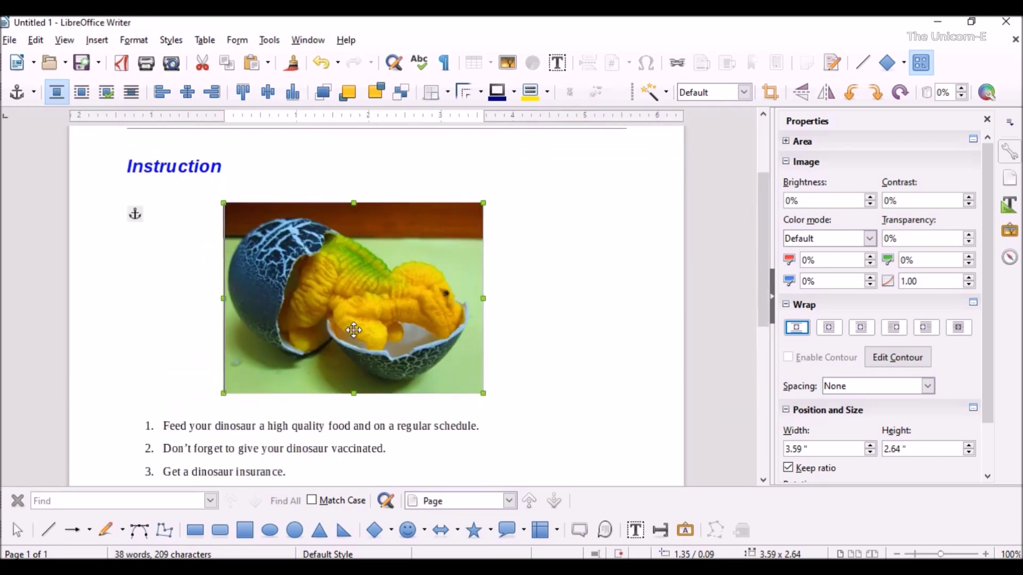
{"action": "scroll", "coordinate": [352, 330], "scroll_direction": "down", "scroll_amount": 4}
{"action": "scroll", "coordinate": [351, 328], "scroll_direction": "down", "scroll_amount": 3}
Step: Change the four numbered care instructions from 12 pt to 14 pt
{"action": "left_click", "coordinate": [340, 369]}
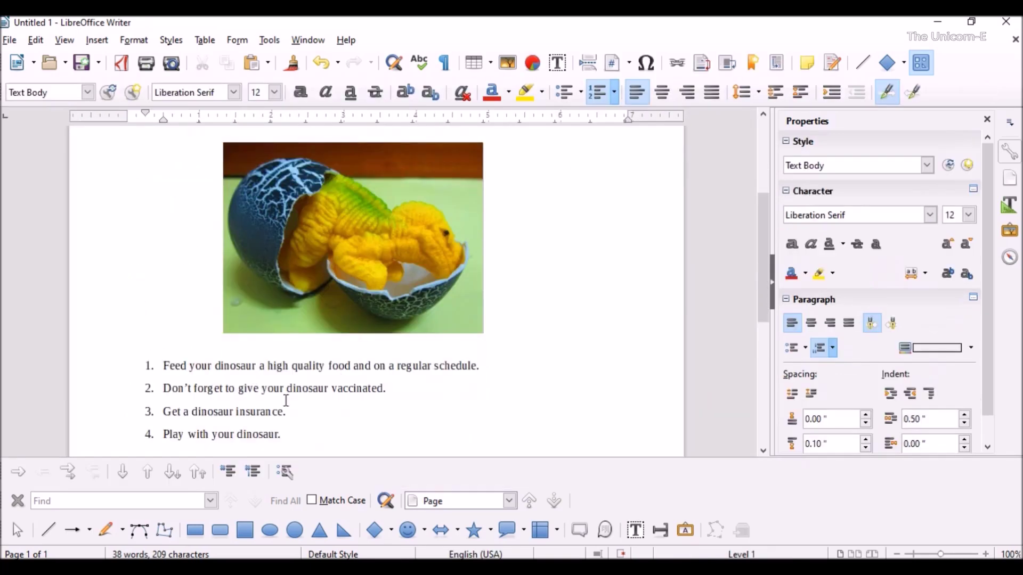
{"action": "left_click_drag", "start_coordinate": [162, 340], "coordinate": [370, 438]}
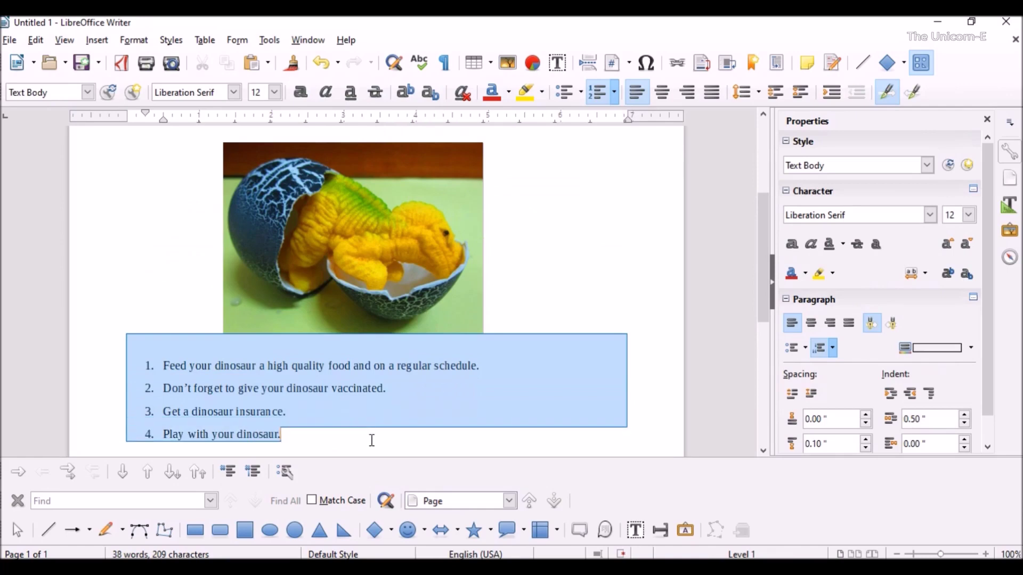
{"action": "left_click", "coordinate": [275, 92]}
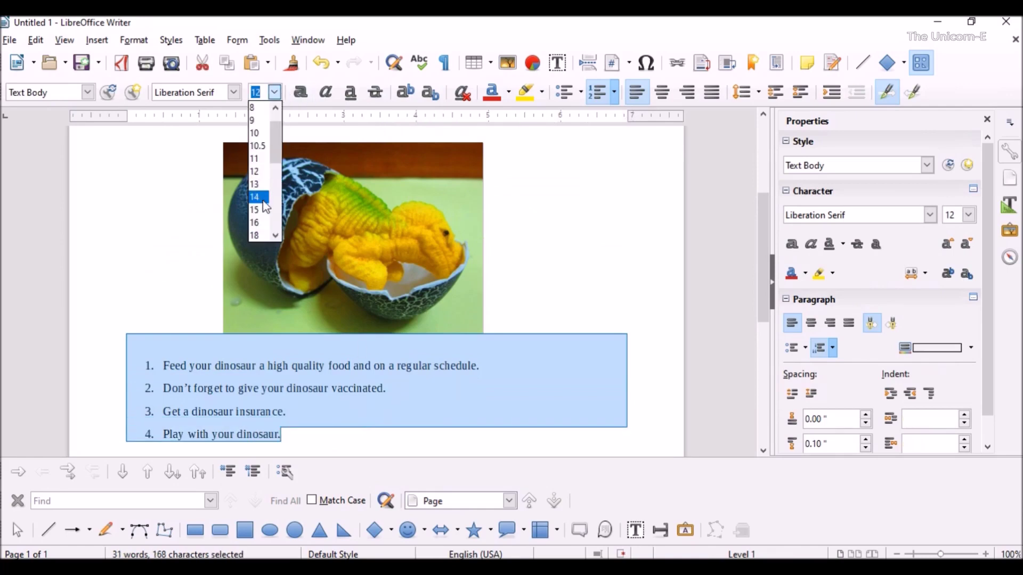
{"action": "left_click", "coordinate": [265, 200]}
{"action": "left_click", "coordinate": [588, 305]}
{"action": "scroll", "coordinate": [586, 304], "scroll_direction": "up", "scroll_amount": 7}
{"action": "left_click", "coordinate": [578, 306]}
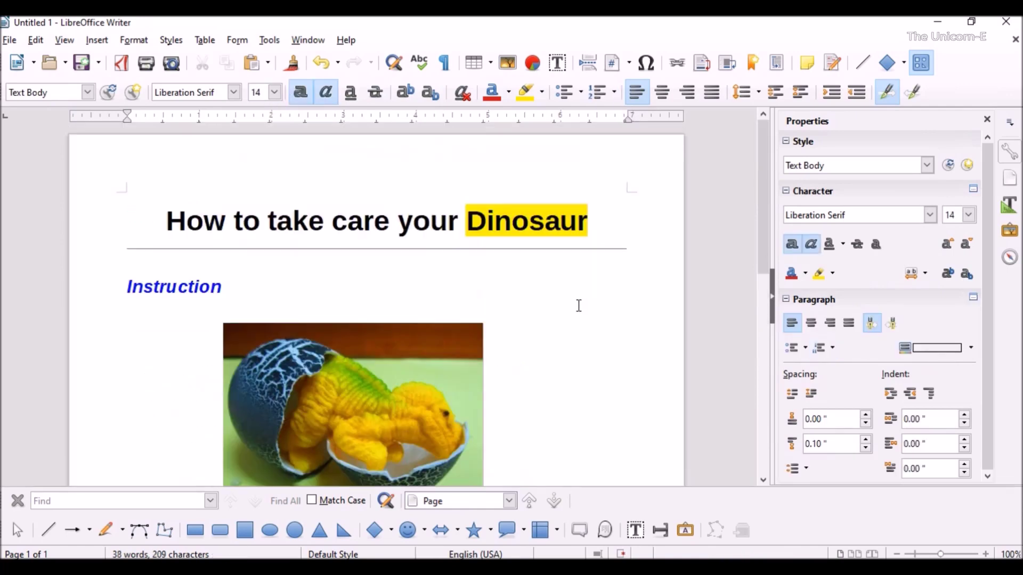
{"action": "scroll", "coordinate": [567, 312], "scroll_direction": "down", "scroll_amount": 18}
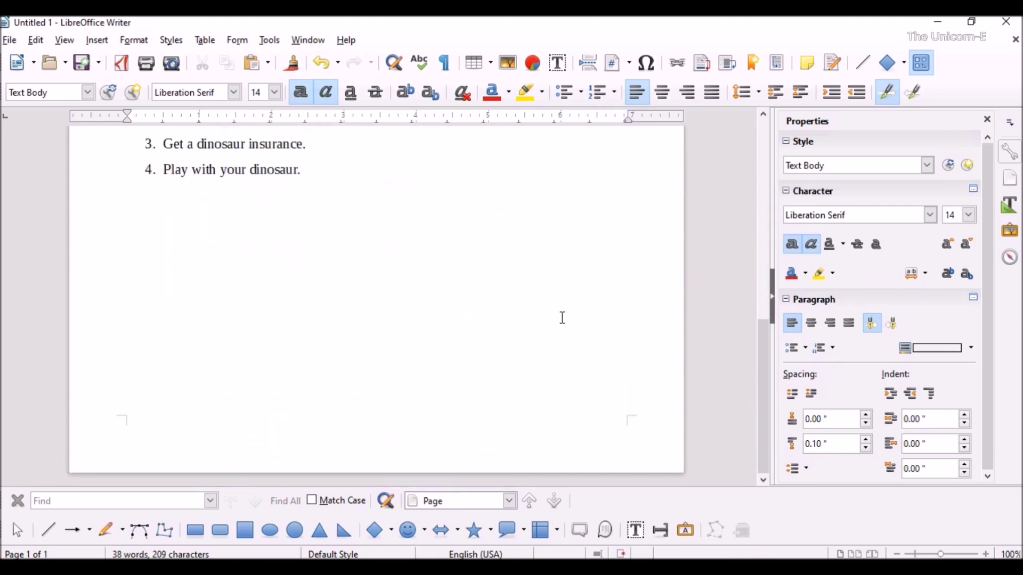
{"action": "scroll", "coordinate": [557, 314], "scroll_direction": "up", "scroll_amount": 7}
{"action": "scroll", "coordinate": [555, 308], "scroll_direction": "up", "scroll_amount": 10}
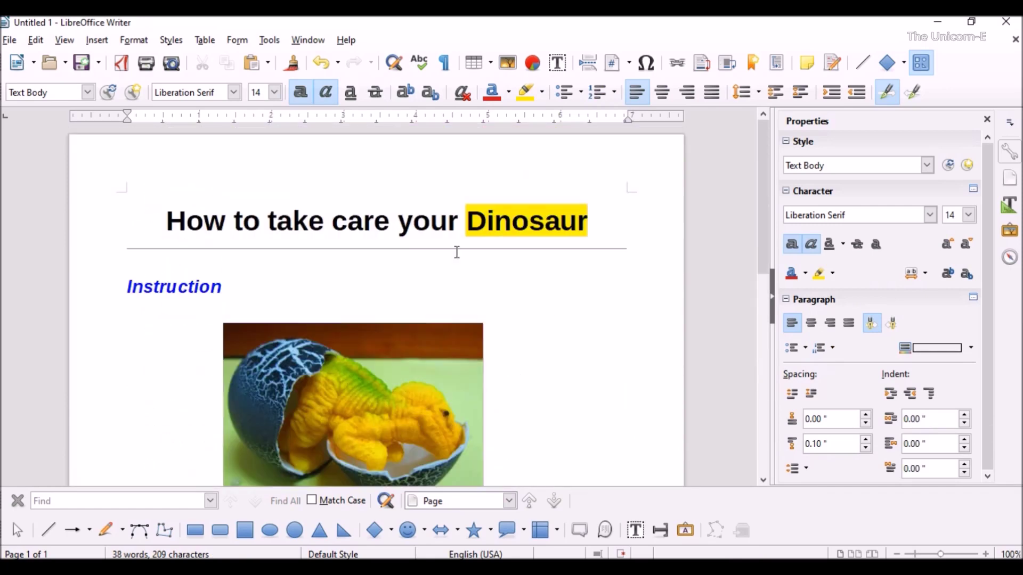
{"action": "left_click", "coordinate": [97, 40]}
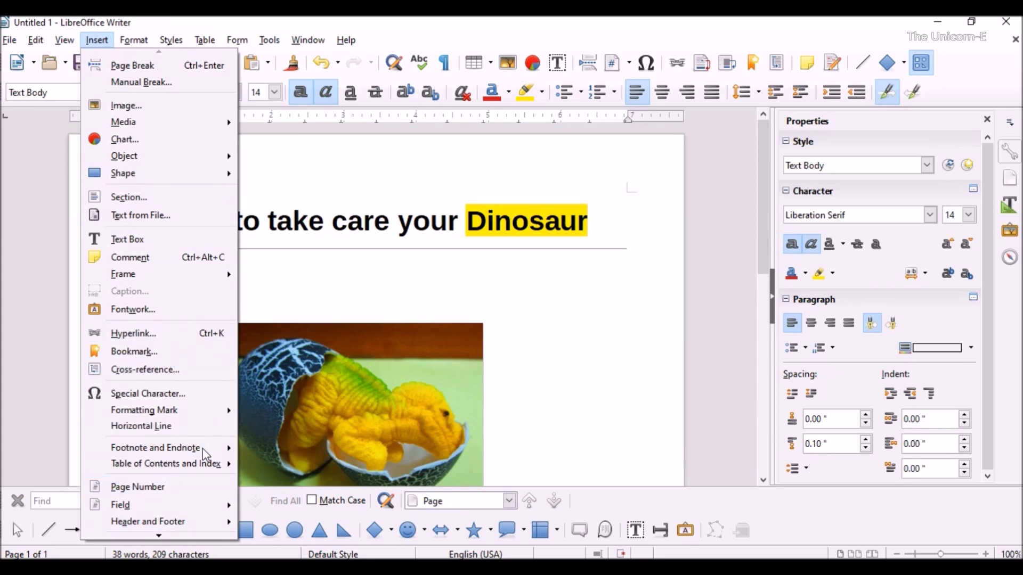
Step: Add a Default Style header containing a right-aligned page number
{"action": "left_click", "coordinate": [626, 190]}
{"action": "left_click", "coordinate": [636, 183]}
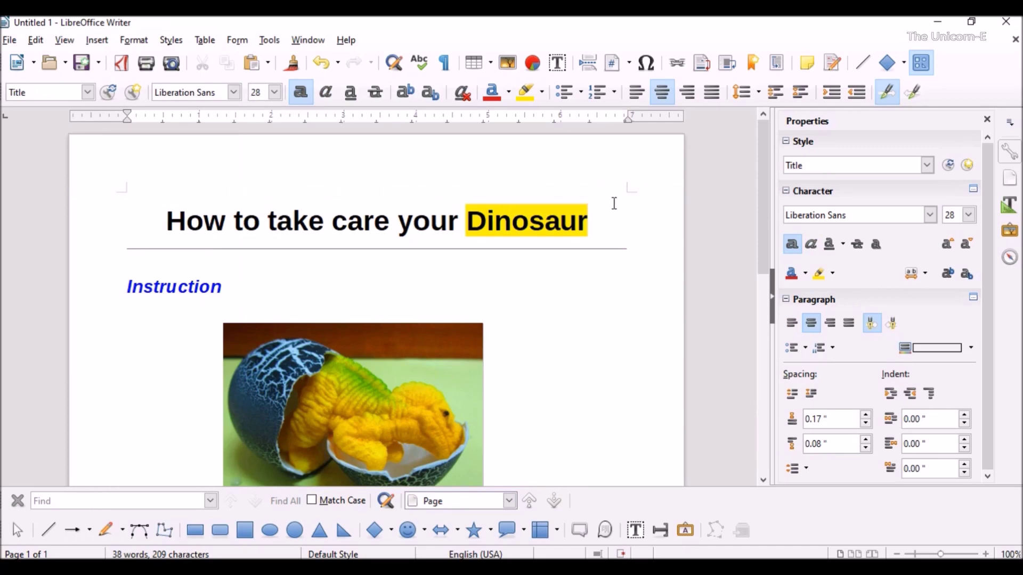
{"action": "left_click", "coordinate": [612, 203]}
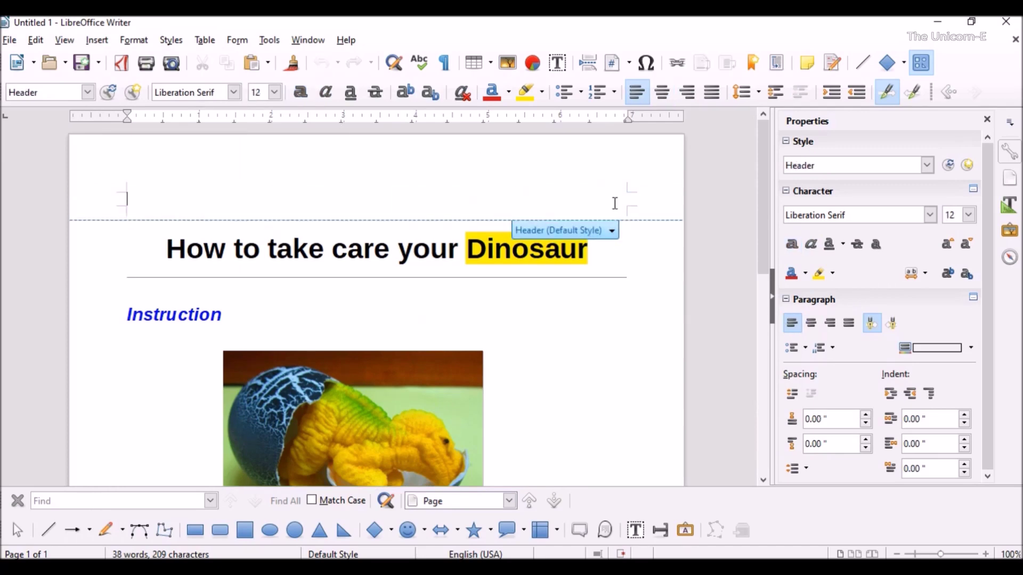
{"action": "left_click", "coordinate": [693, 95]}
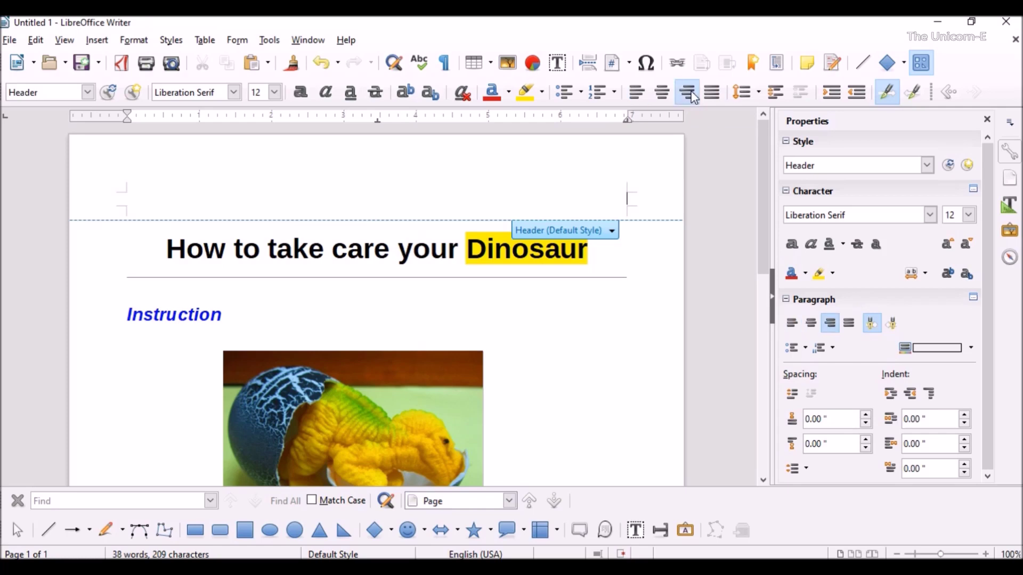
{"action": "left_click", "coordinate": [96, 40]}
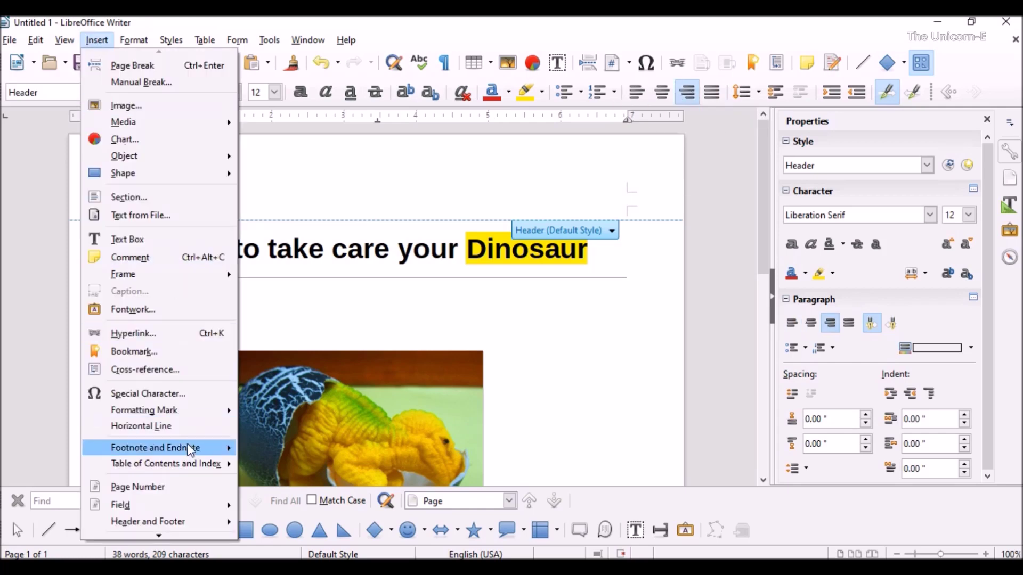
{"action": "left_click", "coordinate": [176, 485]}
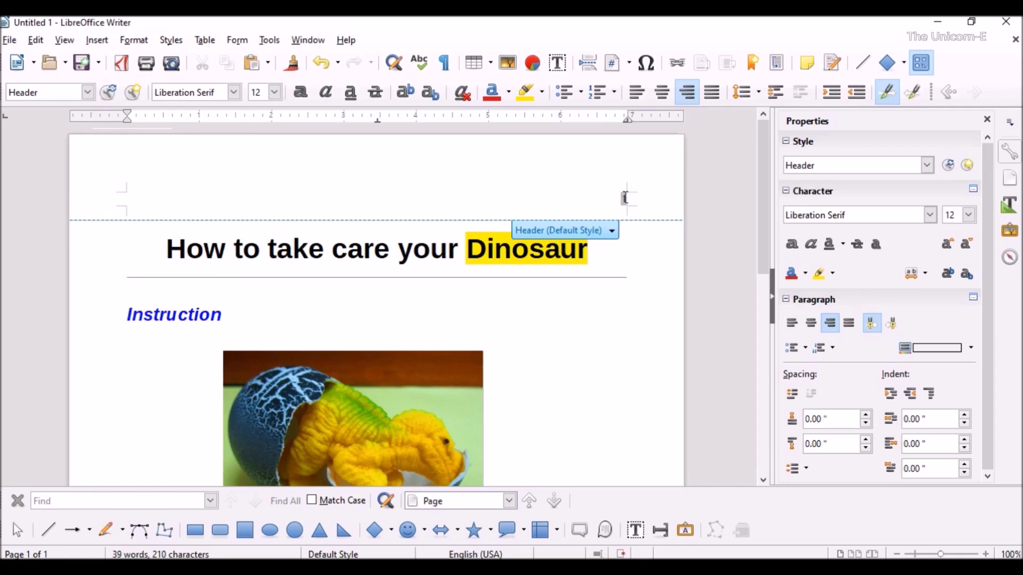
{"action": "left_click", "coordinate": [644, 321]}
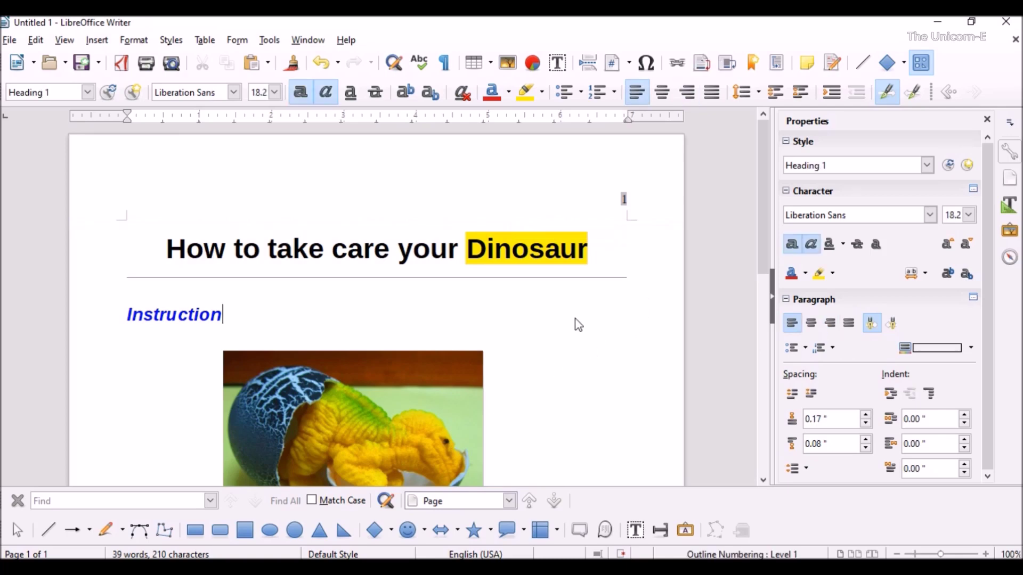
Step: Apply an 'Example' watermark in Liberation Sans at 45° with 50% transparency
{"action": "left_click", "coordinate": [134, 40]}
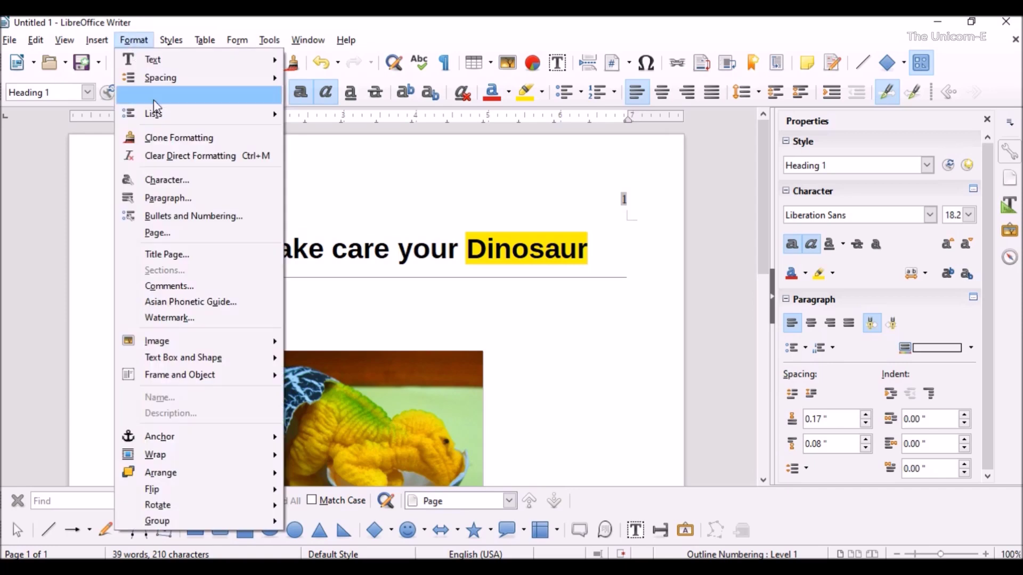
{"action": "left_click", "coordinate": [191, 317]}
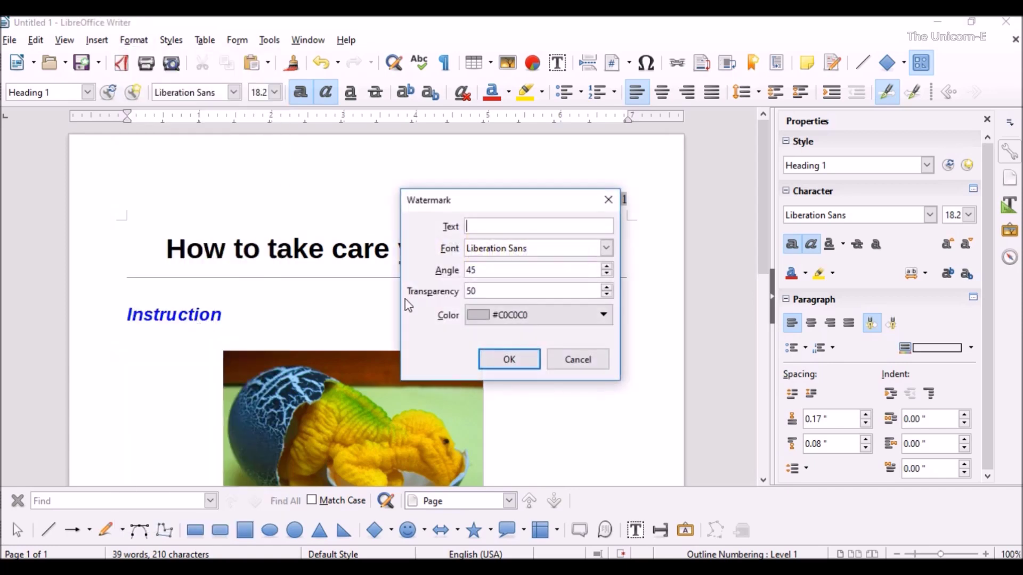
{"action": "left_click", "coordinate": [497, 226]}
{"action": "left_click", "coordinate": [508, 360]}
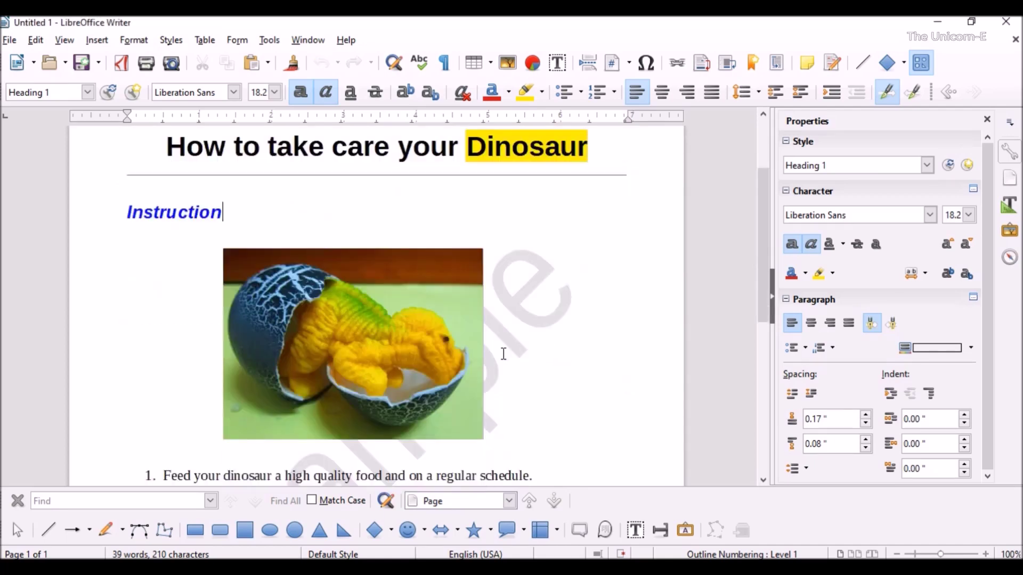
Step: Scroll through the page to check the watermark behind the photo and list
{"action": "scroll", "coordinate": [503, 354], "scroll_direction": "down", "scroll_amount": 4}
{"action": "scroll", "coordinate": [215, 472], "scroll_direction": "down", "scroll_amount": 4}
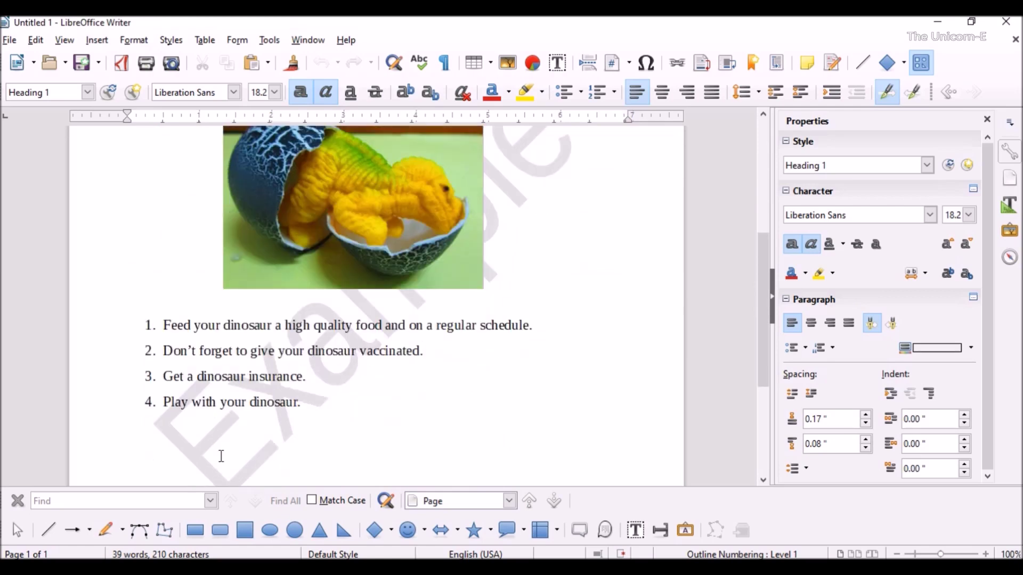
{"action": "scroll", "coordinate": [221, 456], "scroll_direction": "up", "scroll_amount": 9}
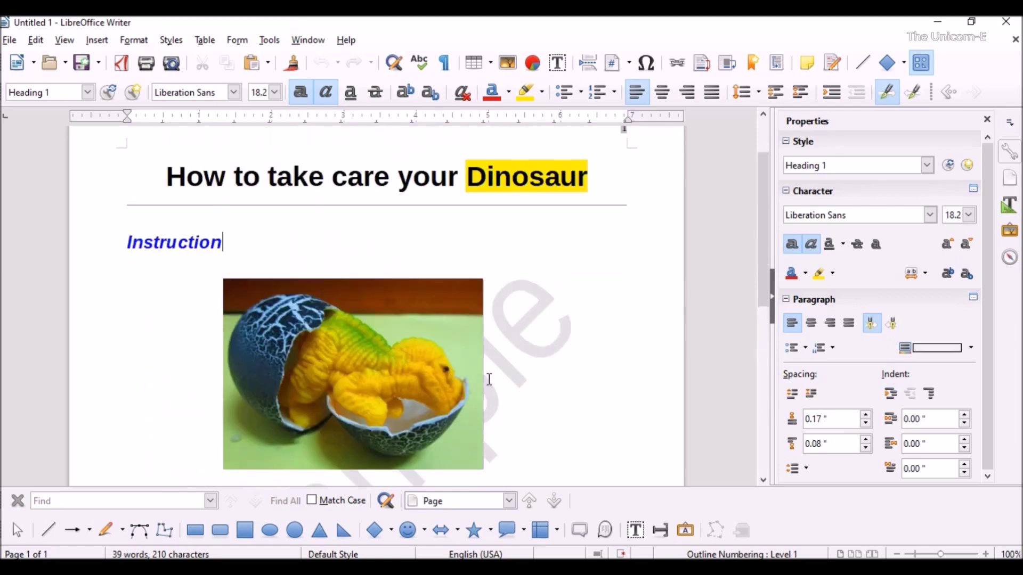
{"action": "scroll", "coordinate": [489, 379], "scroll_direction": "down", "scroll_amount": 6}
{"action": "scroll", "coordinate": [376, 404], "scroll_direction": "down", "scroll_amount": 5}
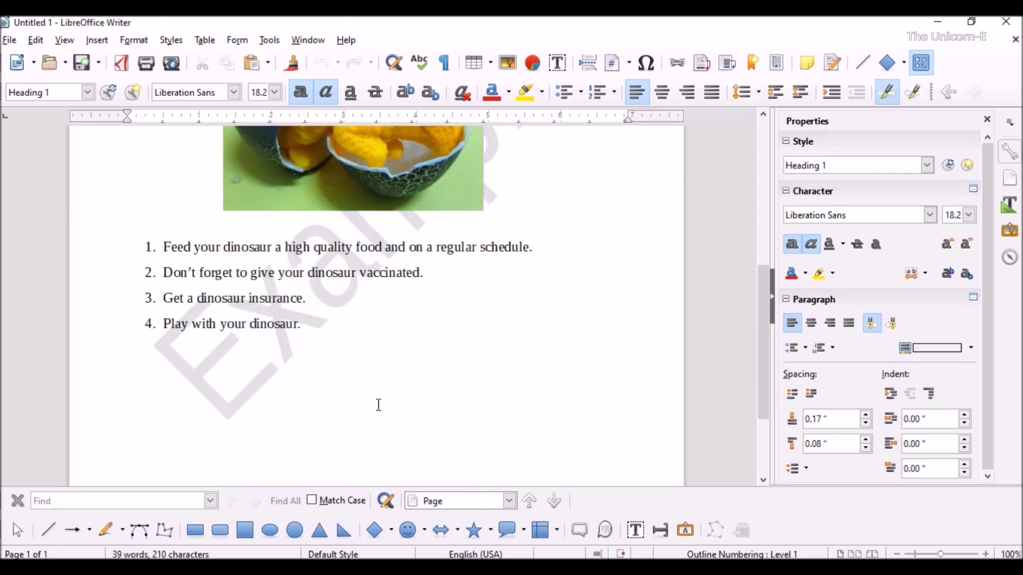
{"action": "scroll", "coordinate": [361, 408], "scroll_direction": "up", "scroll_amount": 11}
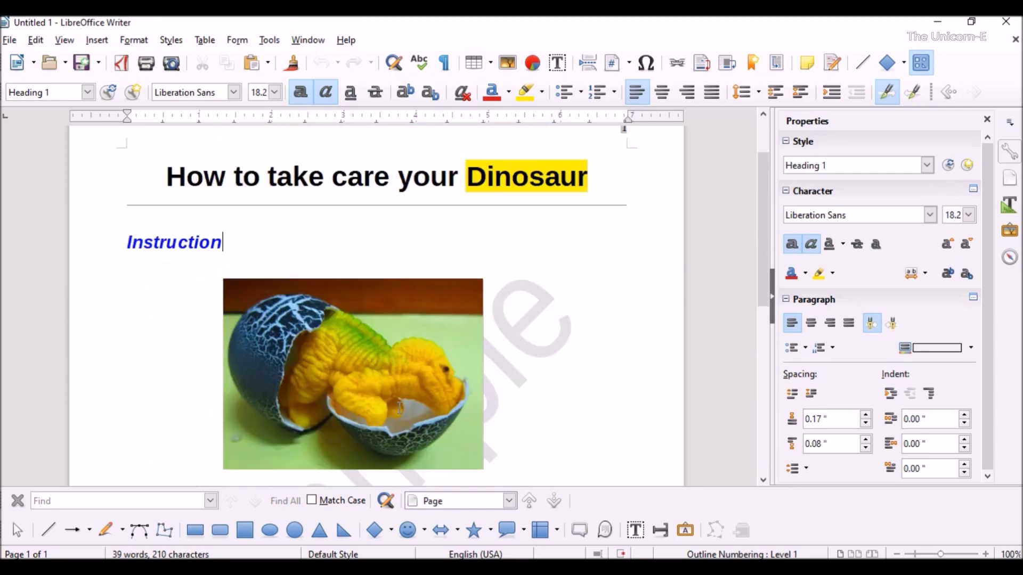
{"action": "scroll", "coordinate": [398, 404], "scroll_direction": "down", "scroll_amount": 10}
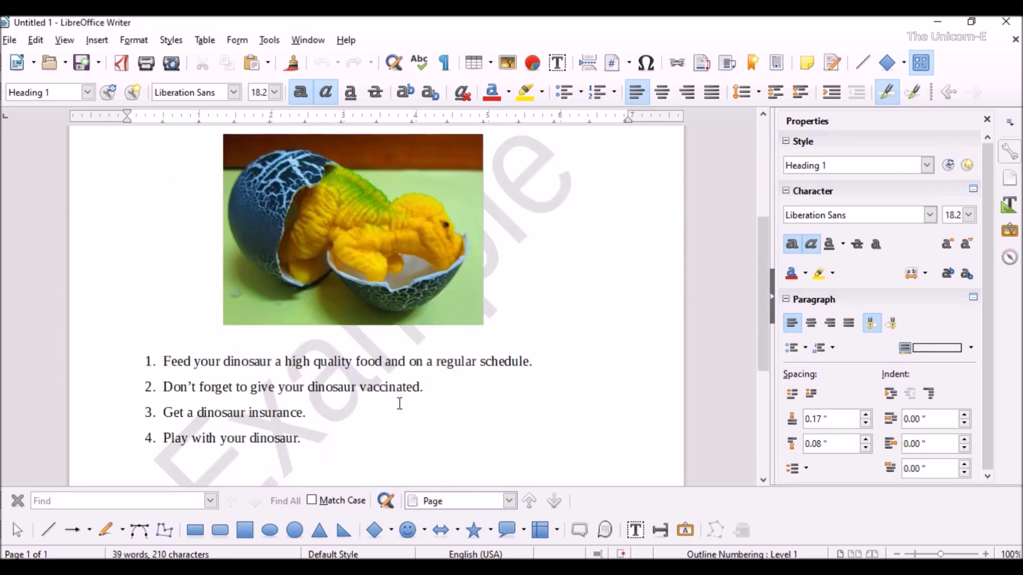
{"action": "scroll", "coordinate": [398, 404], "scroll_direction": "up", "scroll_amount": 9}
{"action": "scroll", "coordinate": [395, 401], "scroll_direction": "up", "scroll_amount": 4}
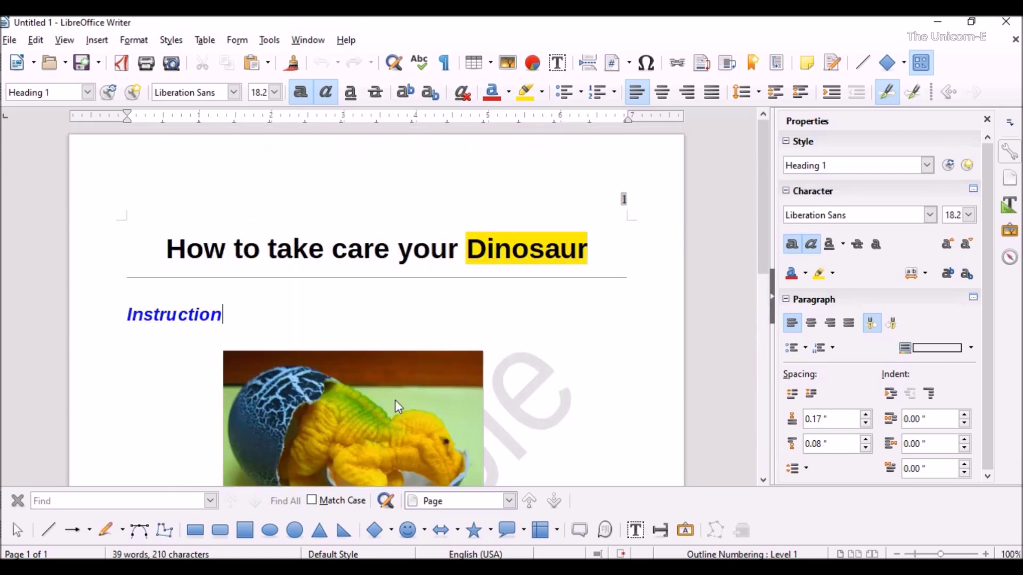
{"action": "scroll", "coordinate": [432, 338], "scroll_direction": "down", "scroll_amount": 3}
{"action": "scroll", "coordinate": [583, 357], "scroll_direction": "up", "scroll_amount": 3}
{"action": "left_click", "coordinate": [584, 357]}
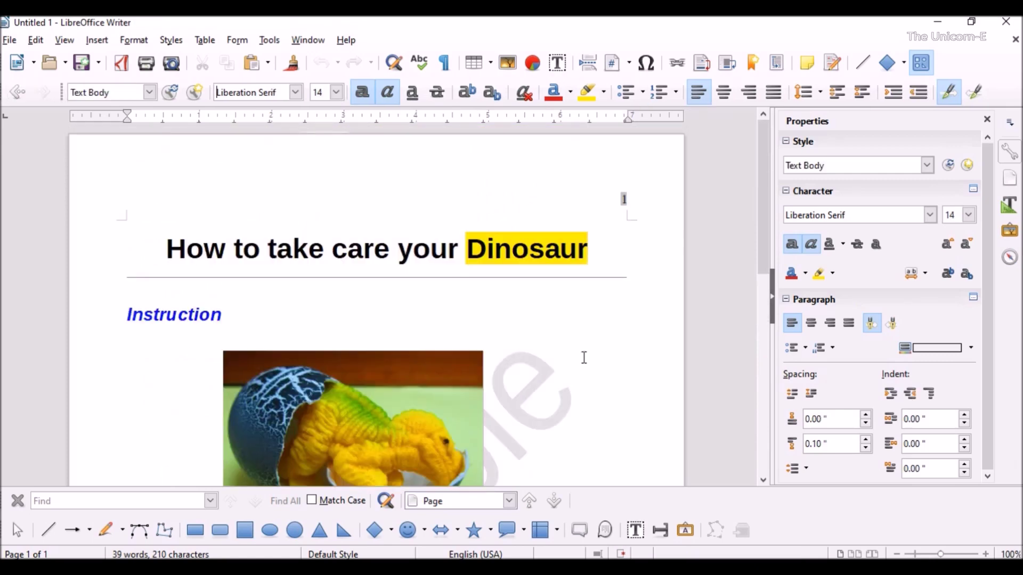
{"action": "left_click", "coordinate": [295, 92]}
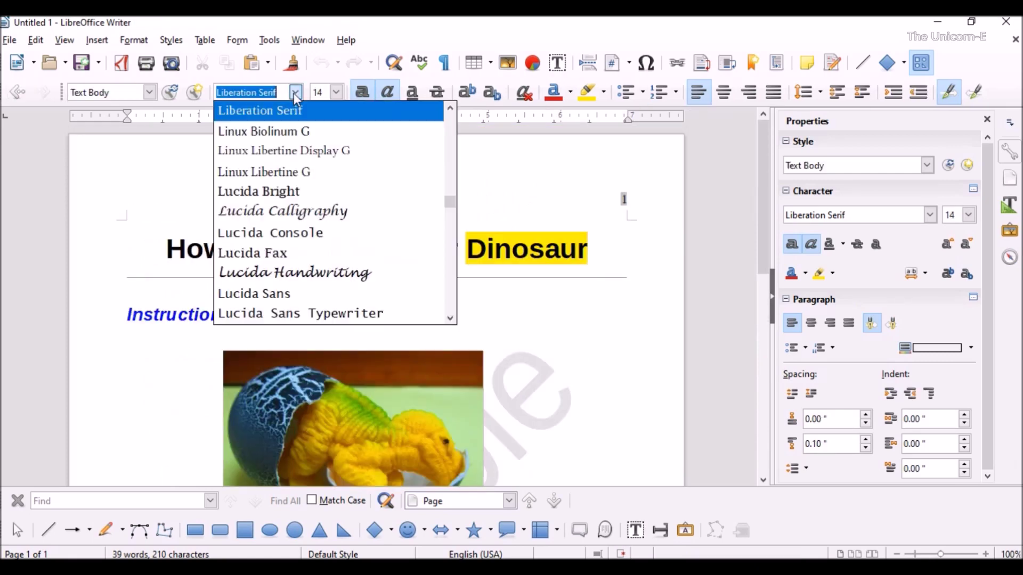
{"action": "left_click_drag", "start_coordinate": [451, 205], "coordinate": [457, 126]}
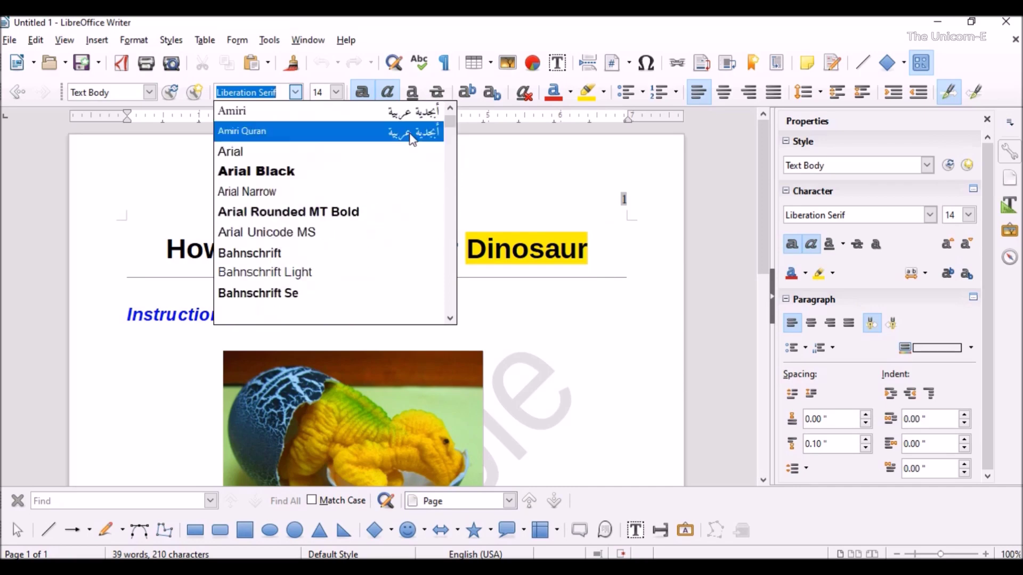
{"action": "left_click", "coordinate": [487, 198]}
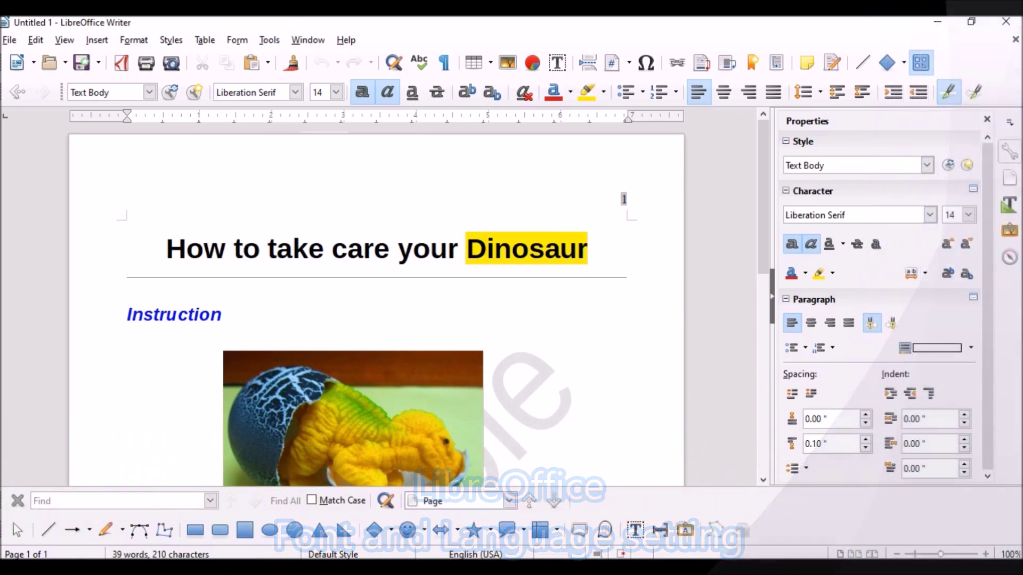
{"action": "key", "text": "super"}
{"action": "type", "text": "font"}
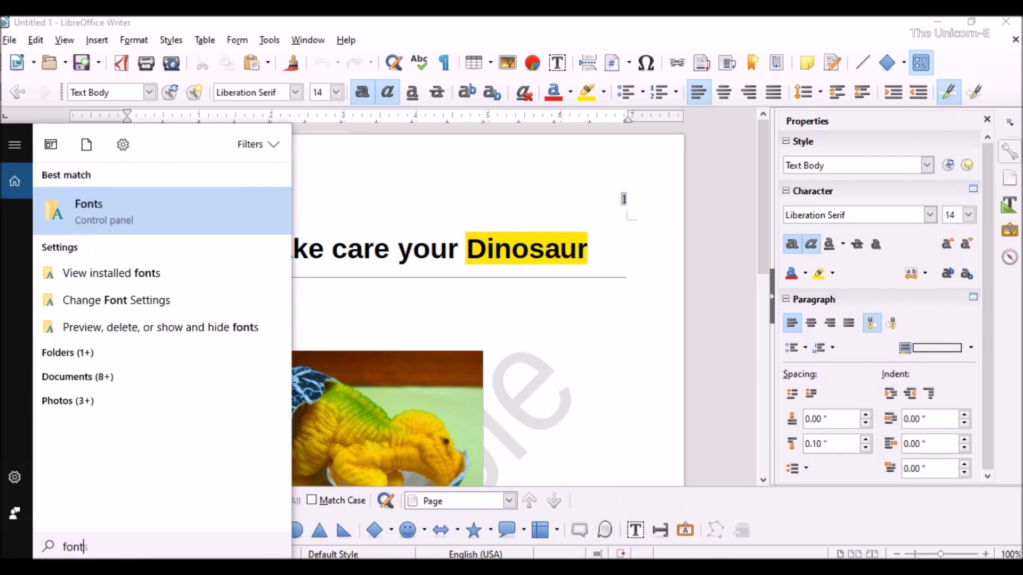
{"action": "key", "text": "Return"}
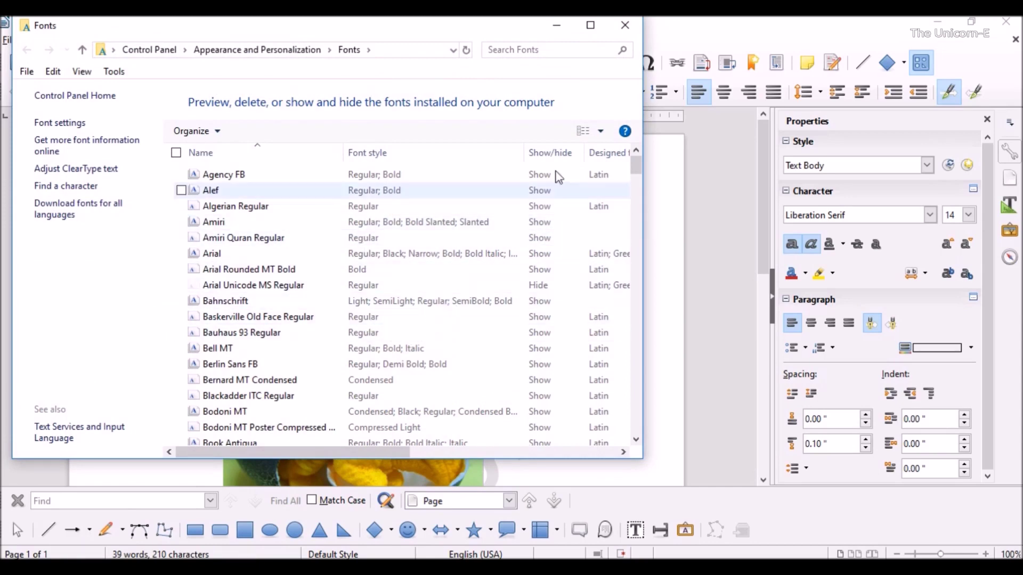
{"action": "left_click", "coordinate": [625, 25]}
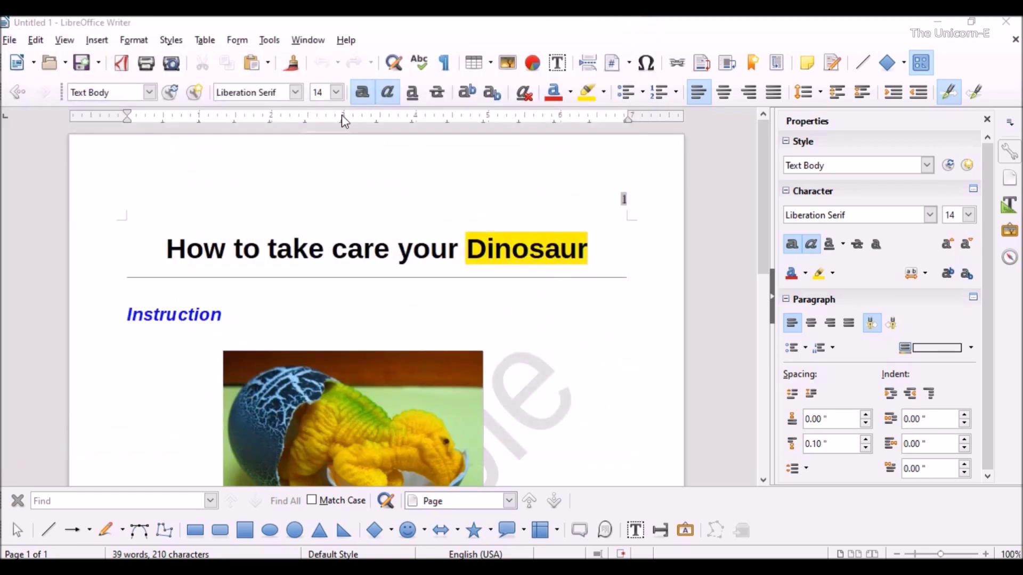
Step: Set the Locale setting under Options > Language Settings > Languages to Russian
{"action": "left_click", "coordinate": [270, 40]}
{"action": "left_click", "coordinate": [359, 424]}
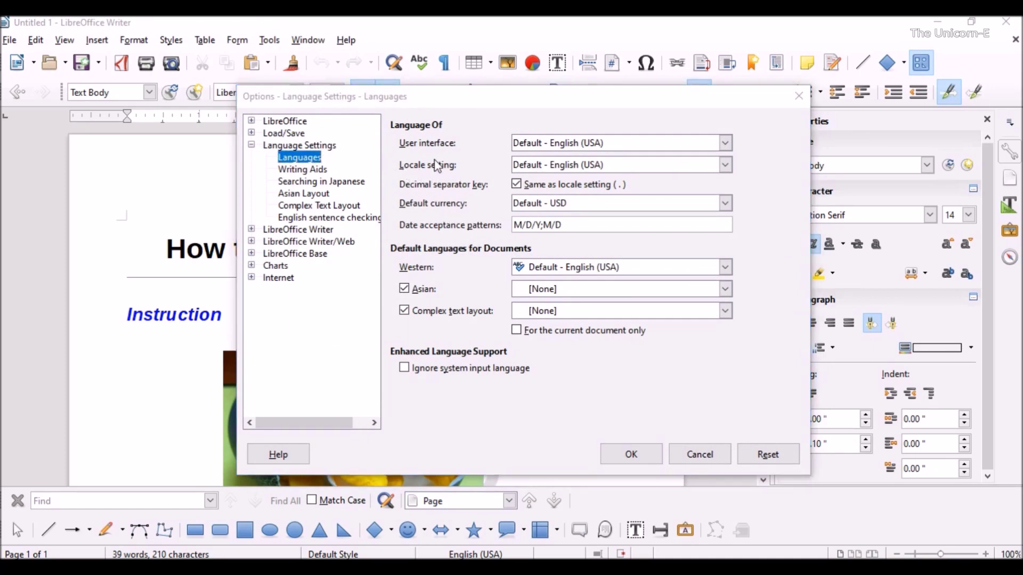
{"action": "left_click", "coordinate": [711, 169]}
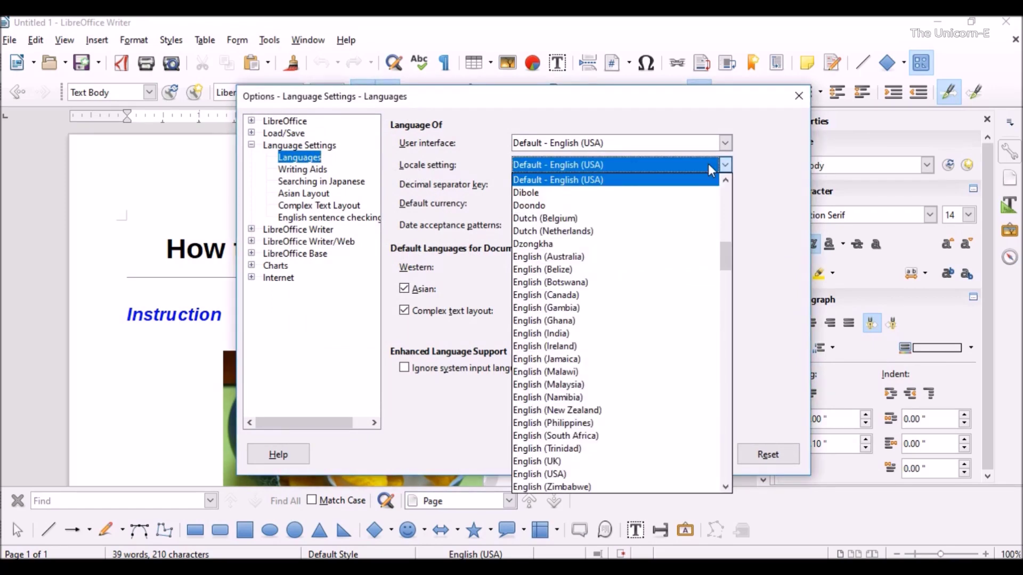
{"action": "left_click_drag", "start_coordinate": [721, 262], "coordinate": [726, 373]}
{"action": "left_click", "coordinate": [416, 208]}
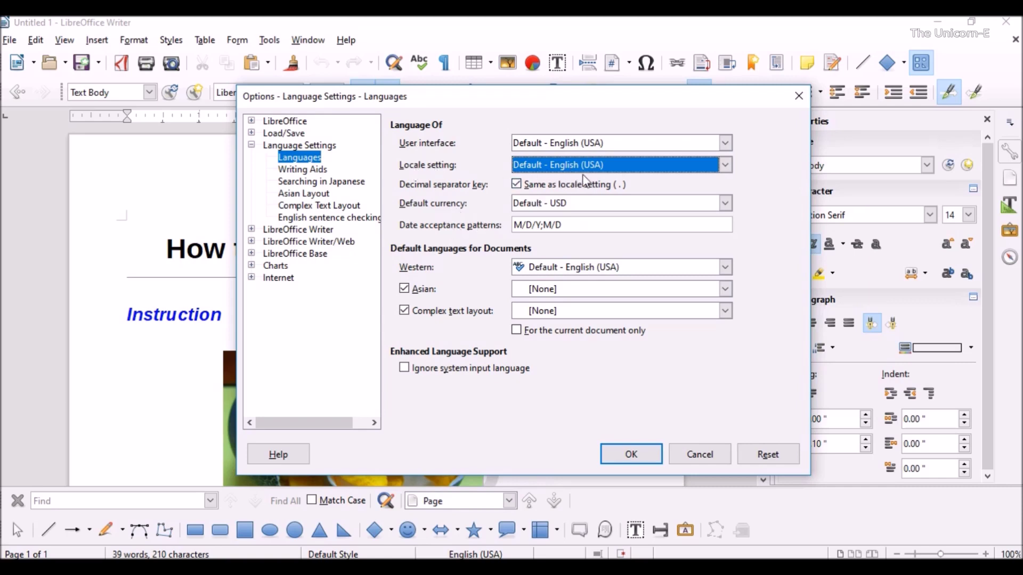
{"action": "left_click", "coordinate": [639, 170]}
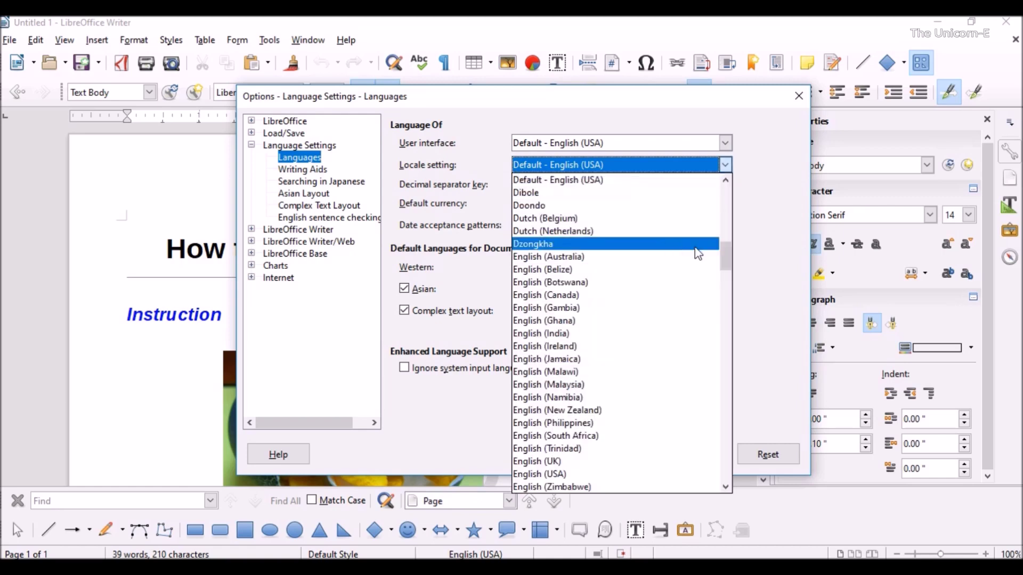
{"action": "left_click_drag", "start_coordinate": [724, 255], "coordinate": [719, 399]}
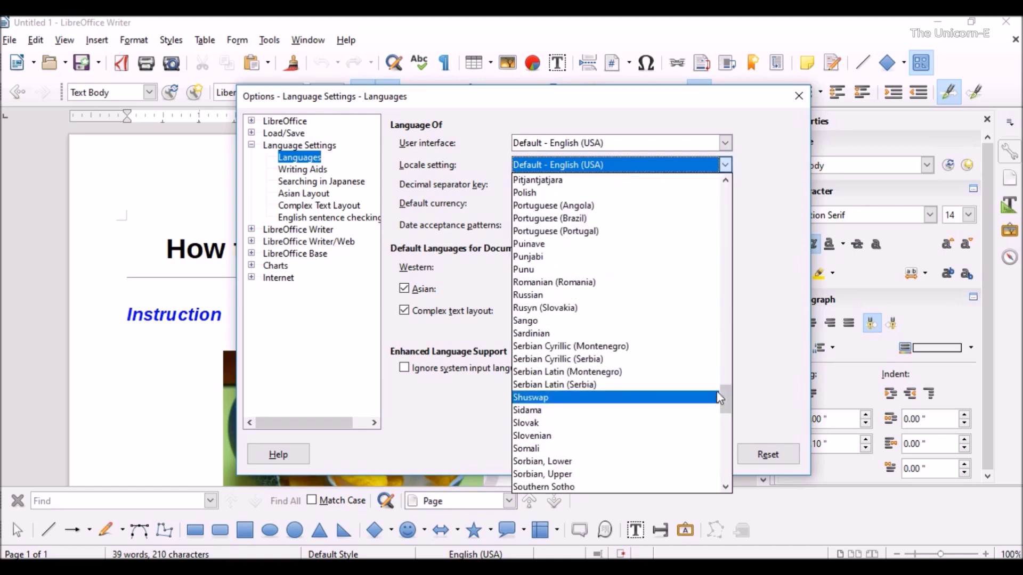
{"action": "left_click", "coordinate": [578, 295]}
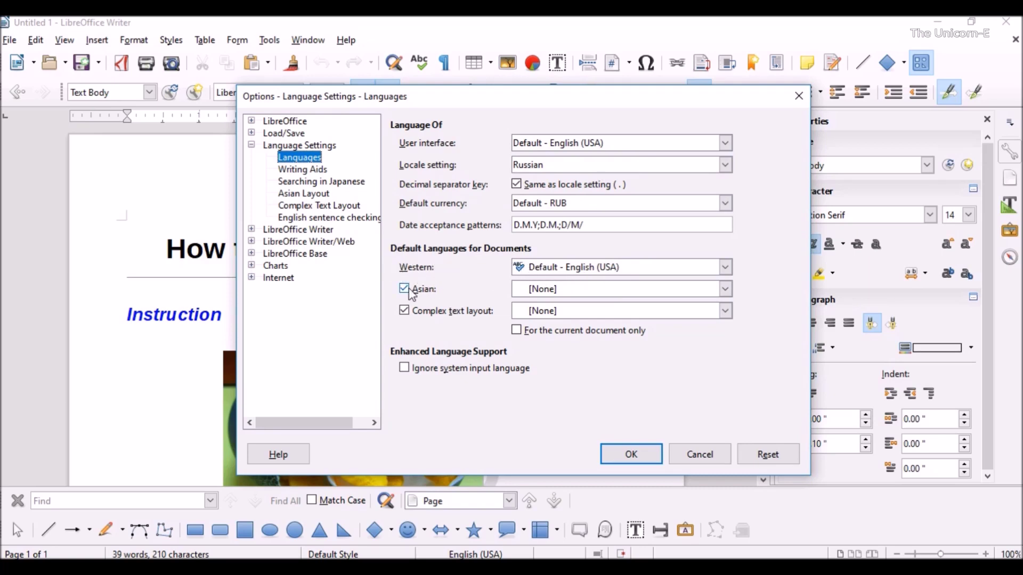
{"action": "left_click", "coordinate": [725, 267]}
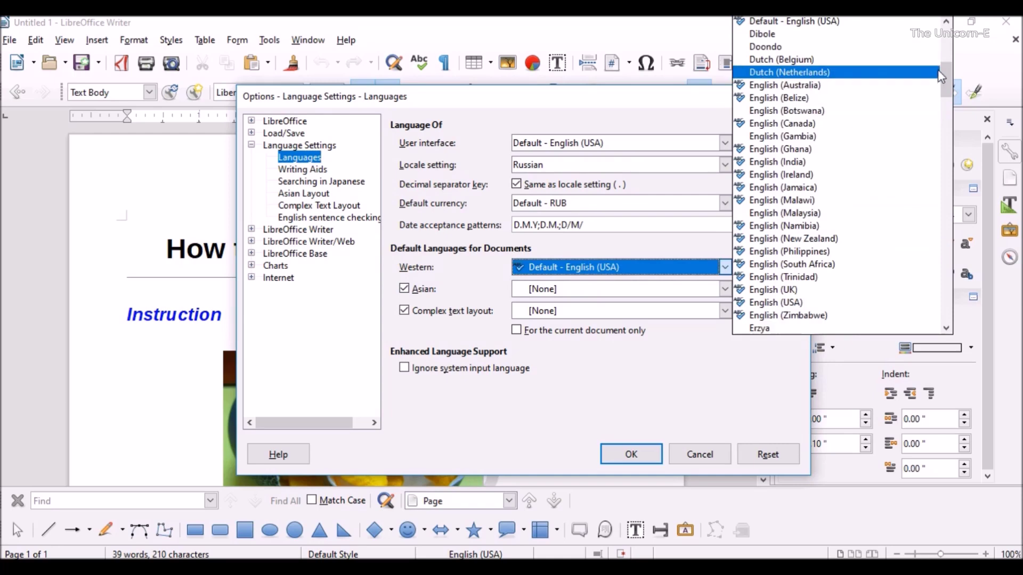
Step: Set the Western language to Spanish (Guatemala) and the Asian language to Chinese (simplified)
{"action": "left_click_drag", "start_coordinate": [947, 83], "coordinate": [959, 269]}
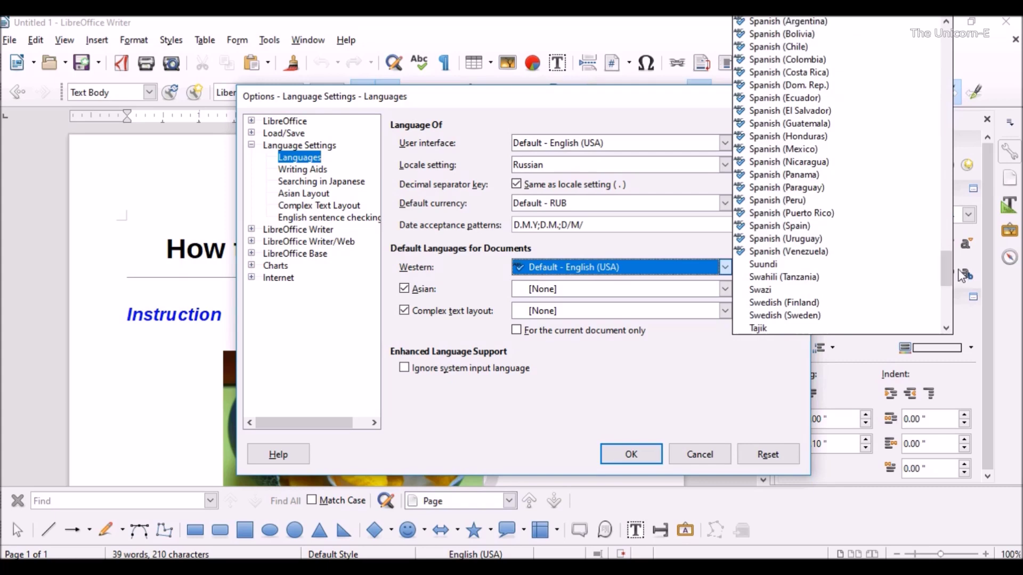
{"action": "left_click", "coordinate": [792, 126]}
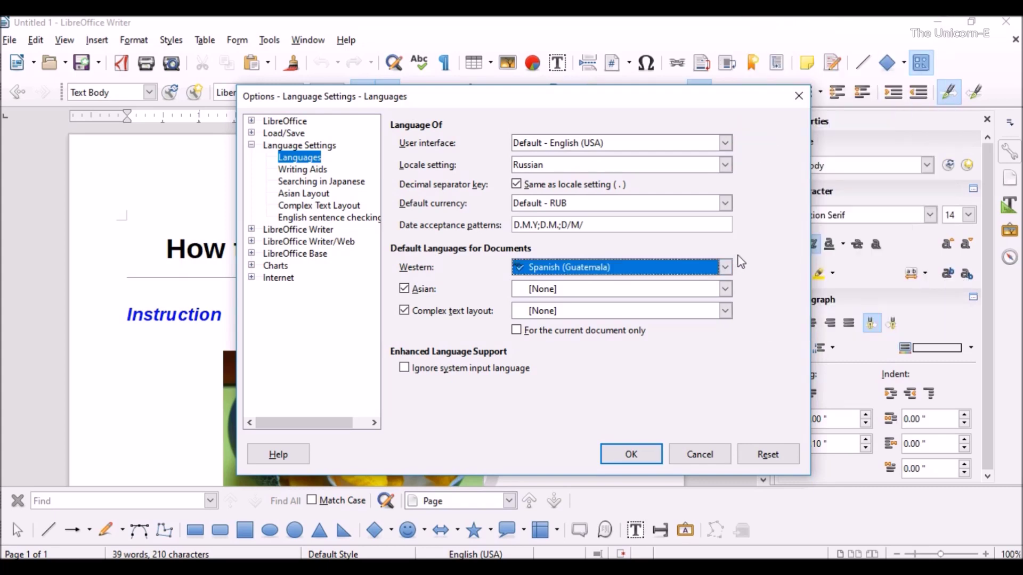
{"action": "key", "text": "Tab"}
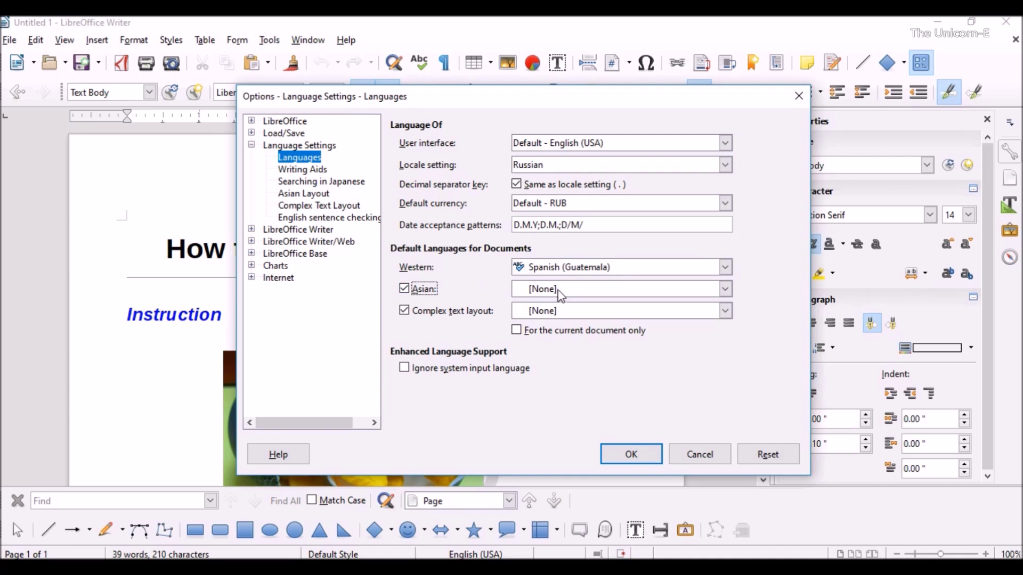
{"action": "left_click", "coordinate": [539, 294]}
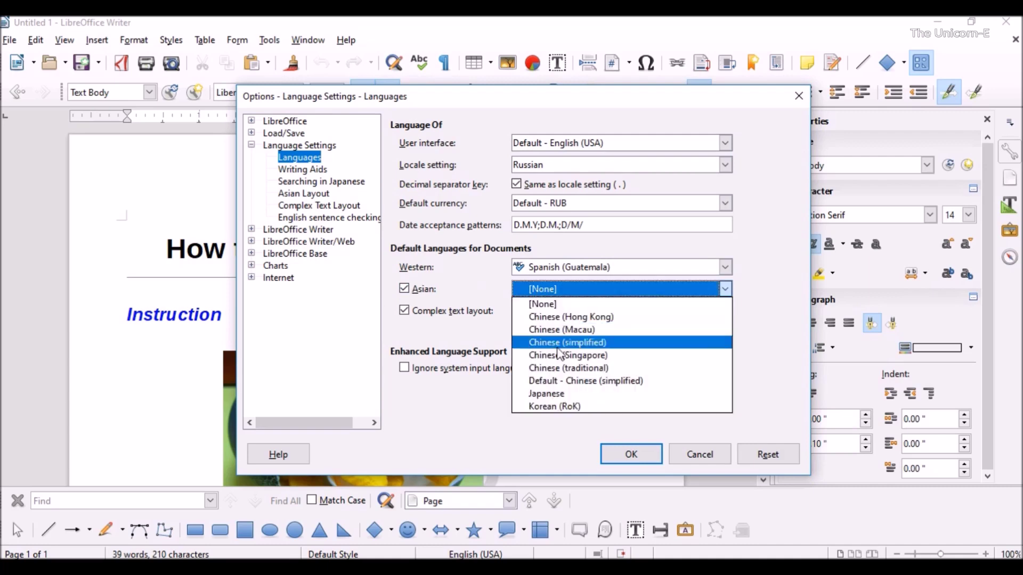
{"action": "left_click", "coordinate": [594, 382]}
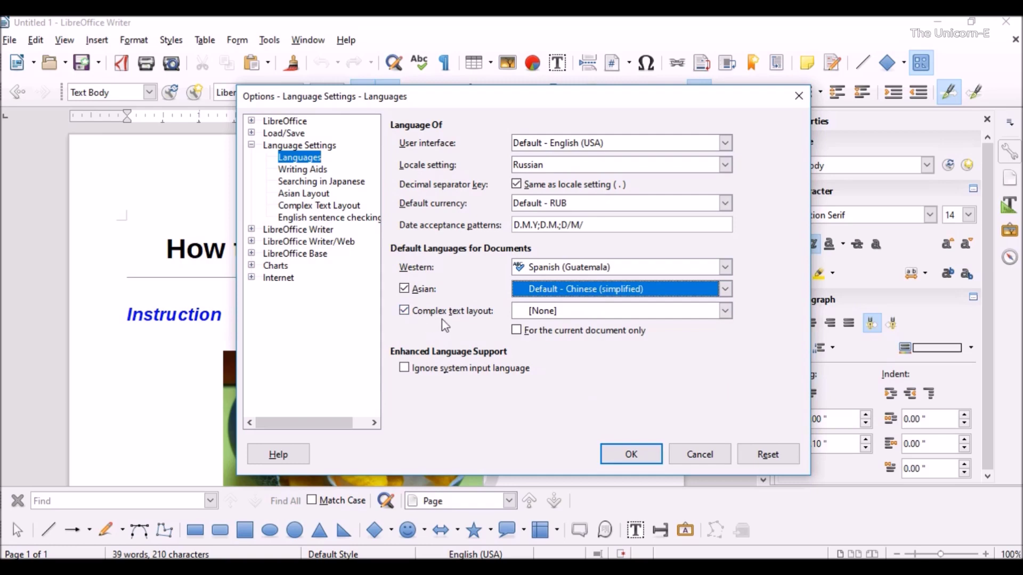
Step: Set the complex text layout language to Thai and confirm the Options with OK
{"action": "left_click", "coordinate": [547, 314]}
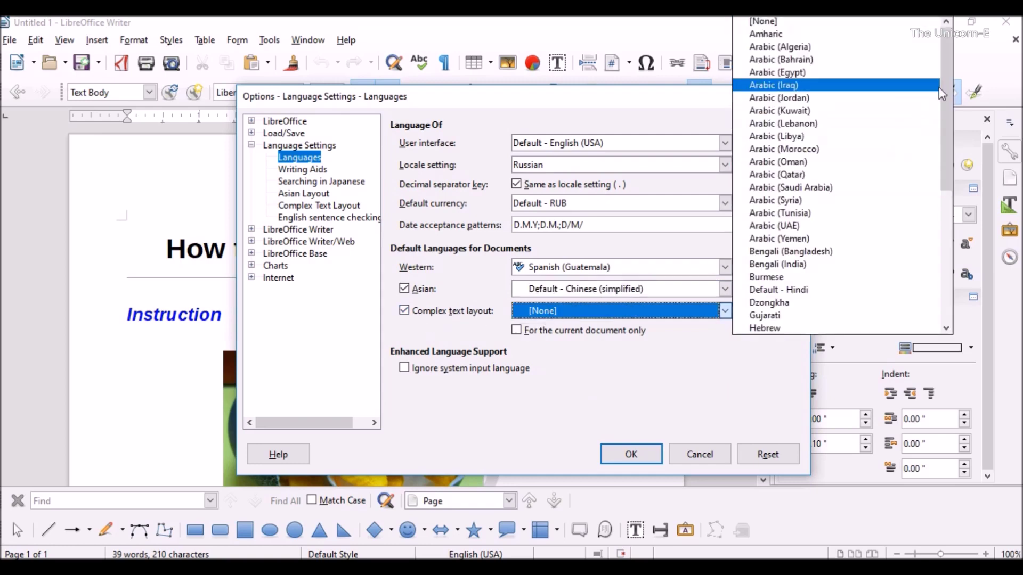
{"action": "left_click_drag", "start_coordinate": [944, 82], "coordinate": [931, 201]}
{"action": "scroll", "coordinate": [931, 176], "scroll_direction": "up", "scroll_amount": 3}
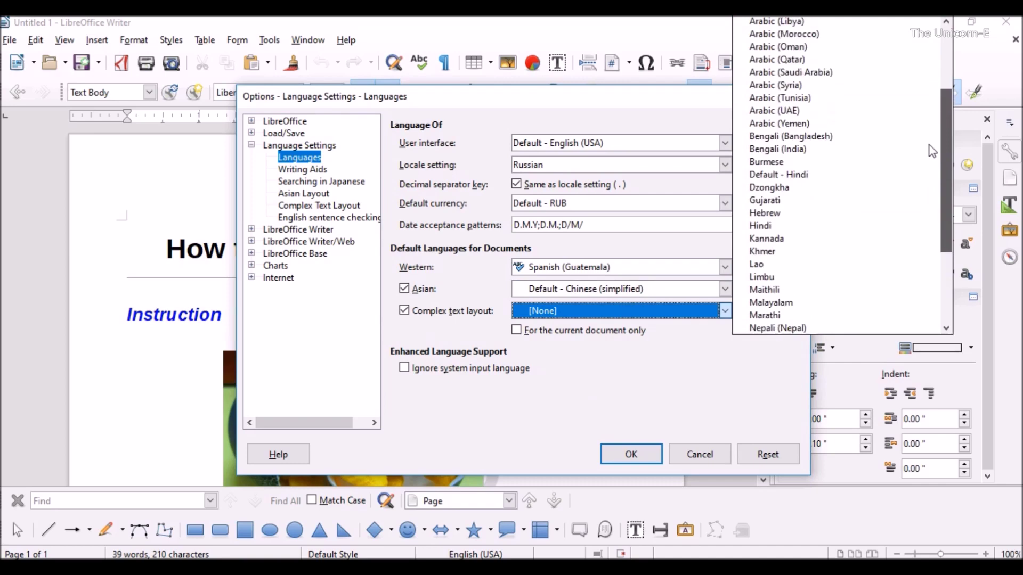
{"action": "scroll", "coordinate": [932, 152], "scroll_direction": "down", "scroll_amount": 5}
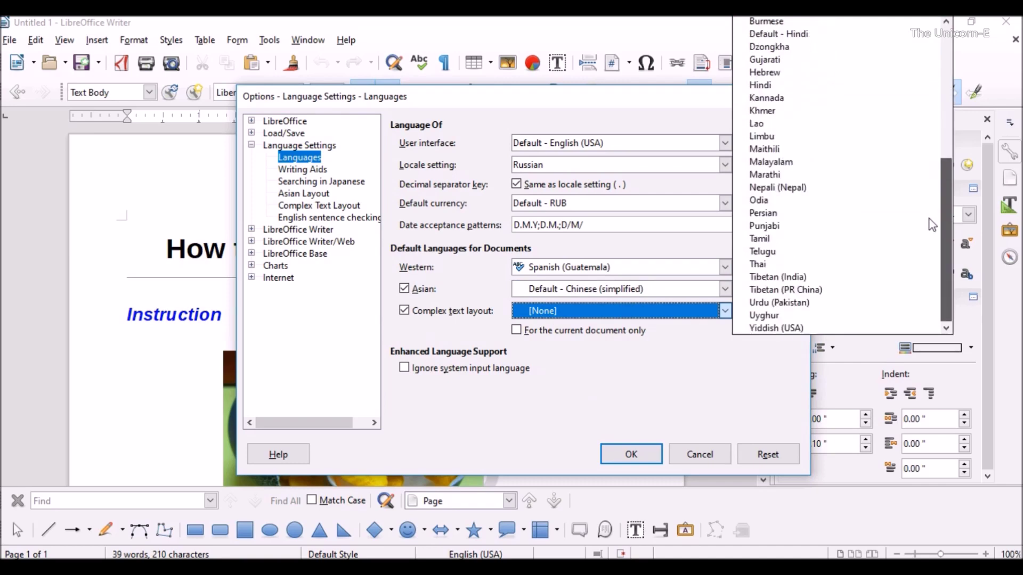
{"action": "left_click", "coordinate": [814, 272]}
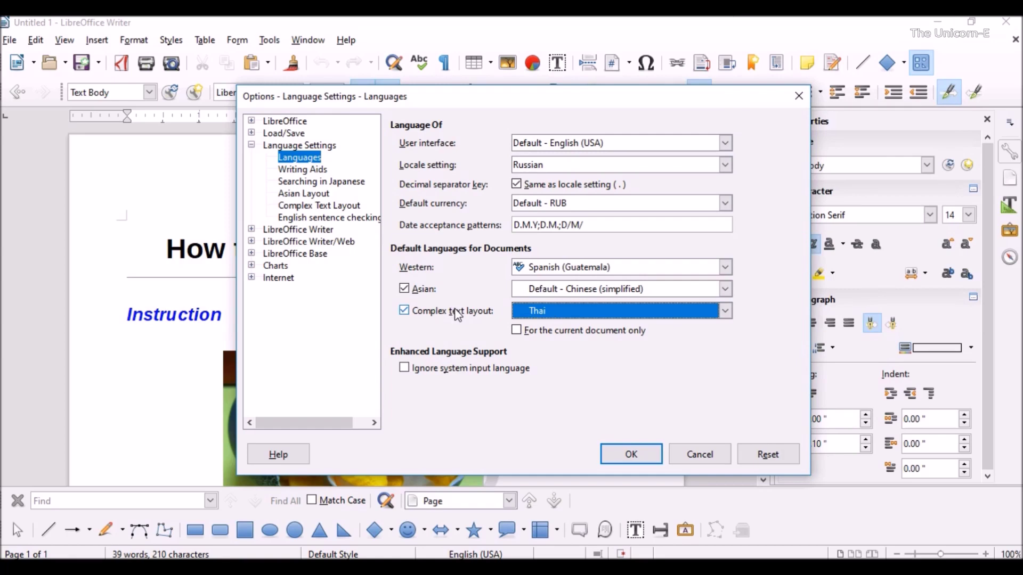
{"action": "key", "text": "shift+Tab"}
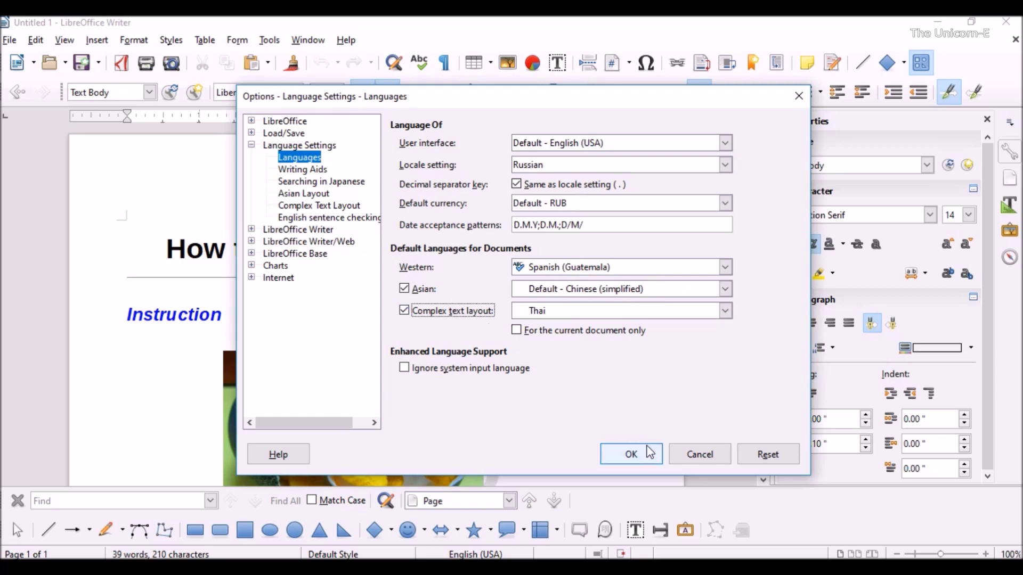
{"action": "left_click", "coordinate": [630, 455]}
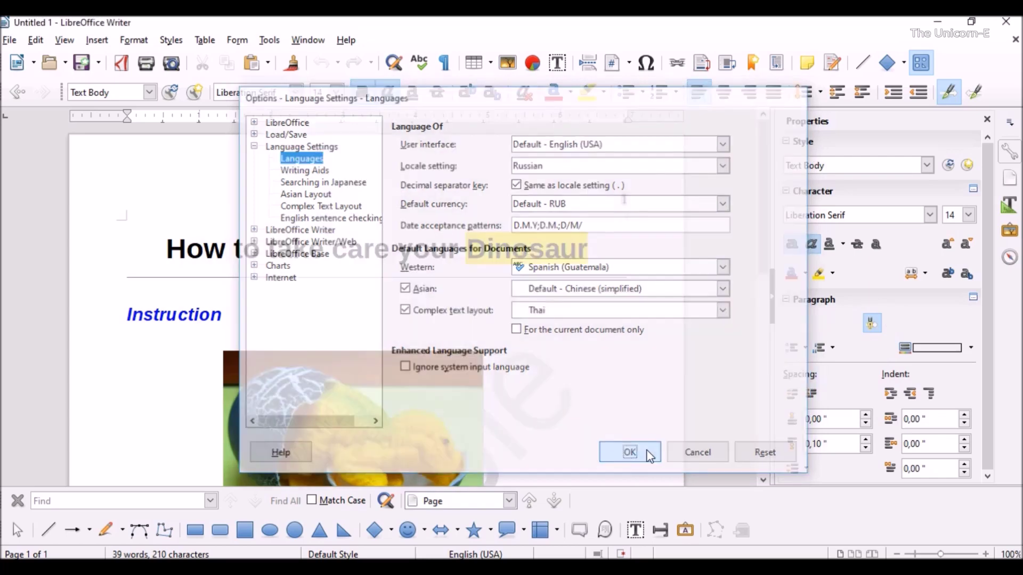
{"action": "left_click", "coordinate": [269, 40]}
{"action": "left_click", "coordinate": [365, 425]}
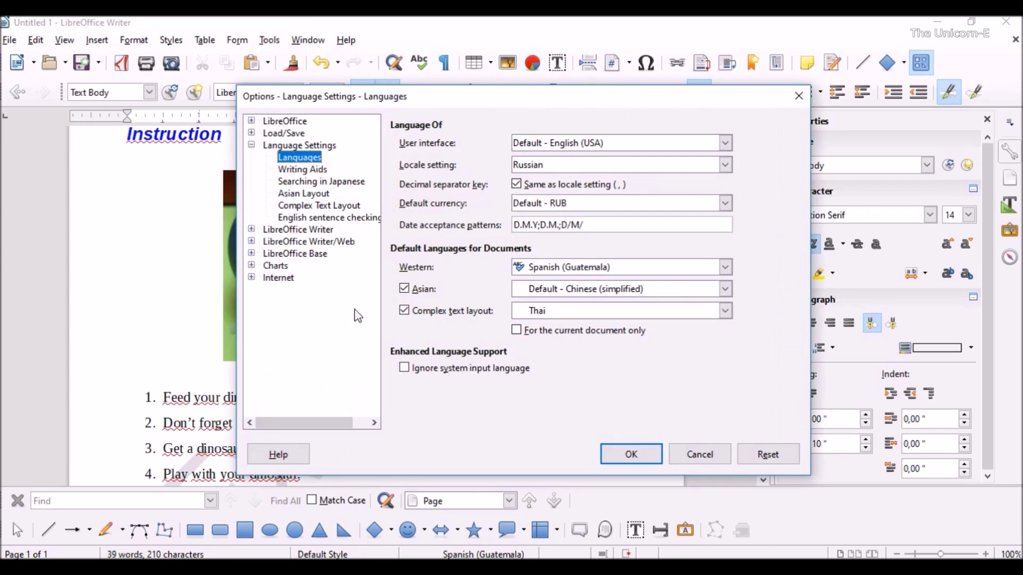
{"action": "left_click", "coordinate": [252, 232]}
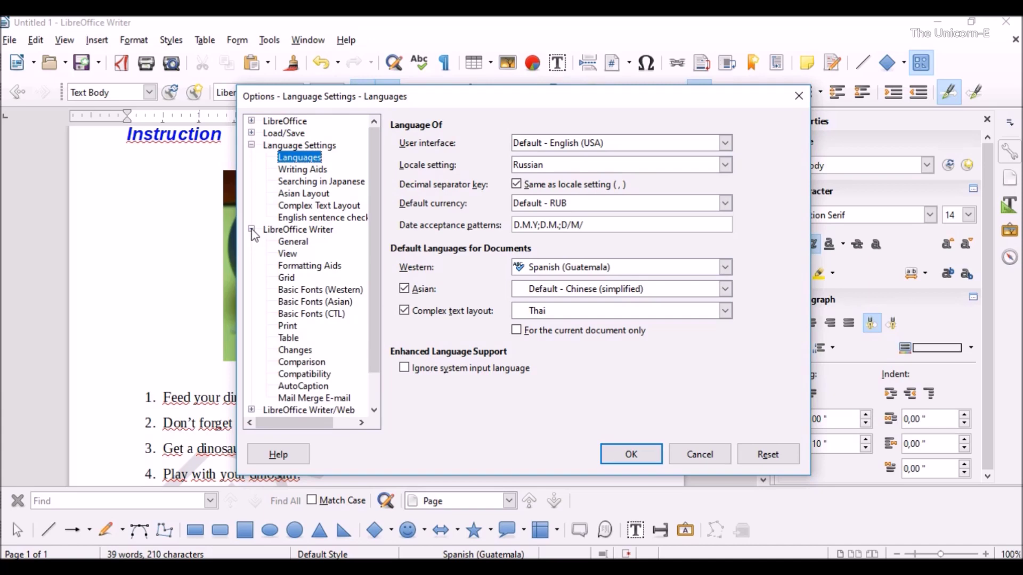
{"action": "left_click", "coordinate": [291, 290]}
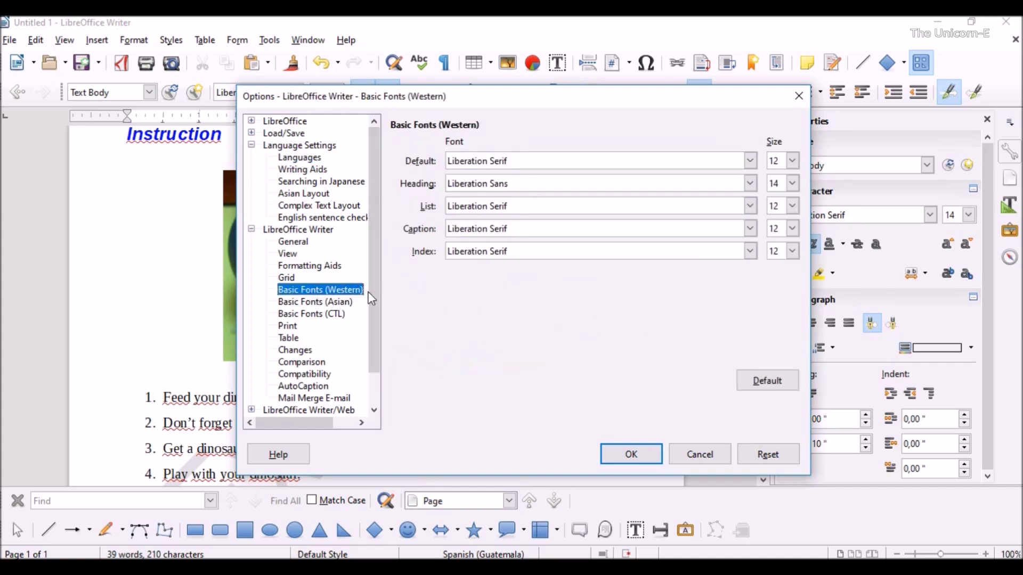
{"action": "left_click", "coordinate": [319, 302]}
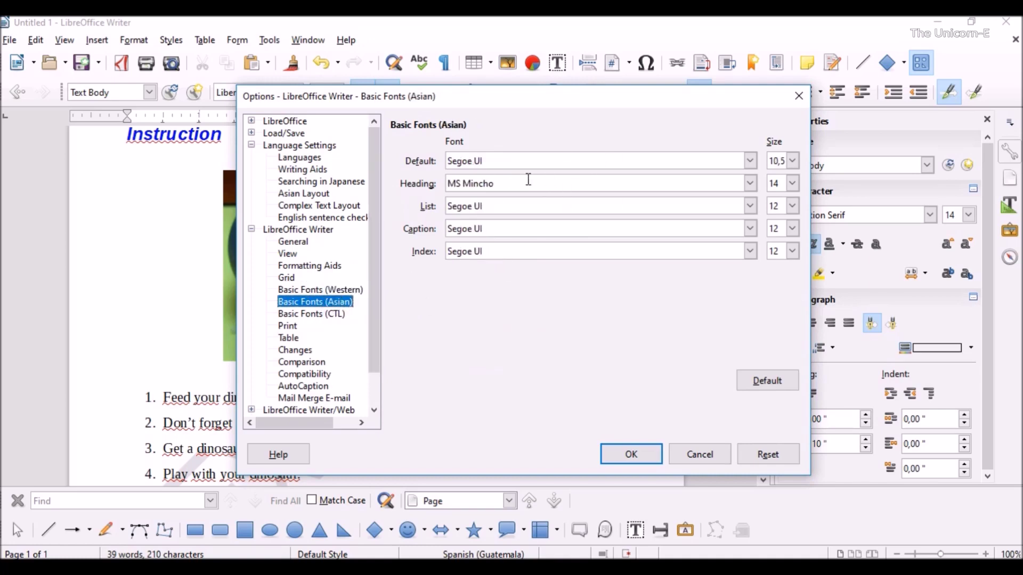
{"action": "left_click", "coordinate": [312, 315]}
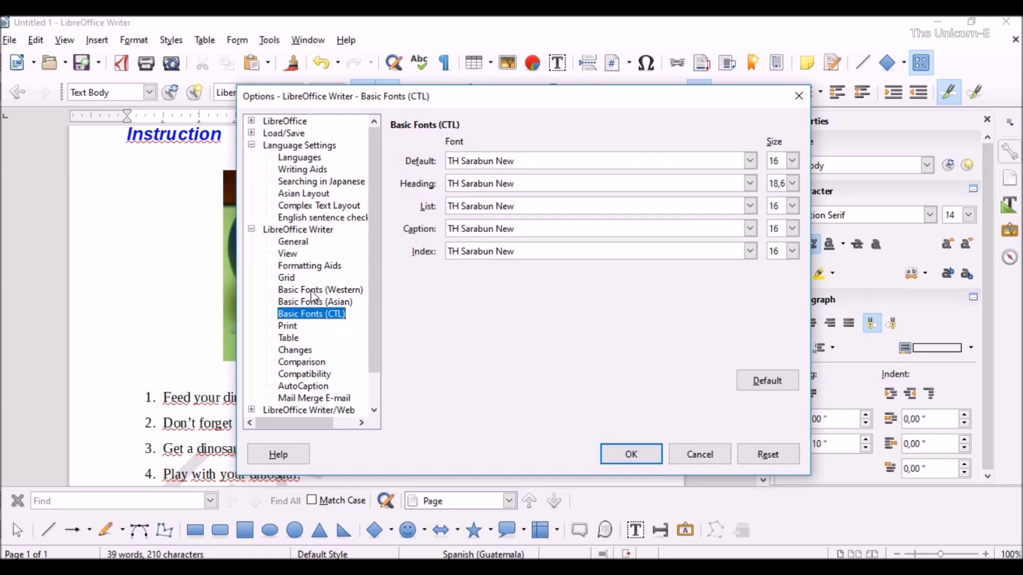
{"action": "left_click", "coordinate": [303, 159]}
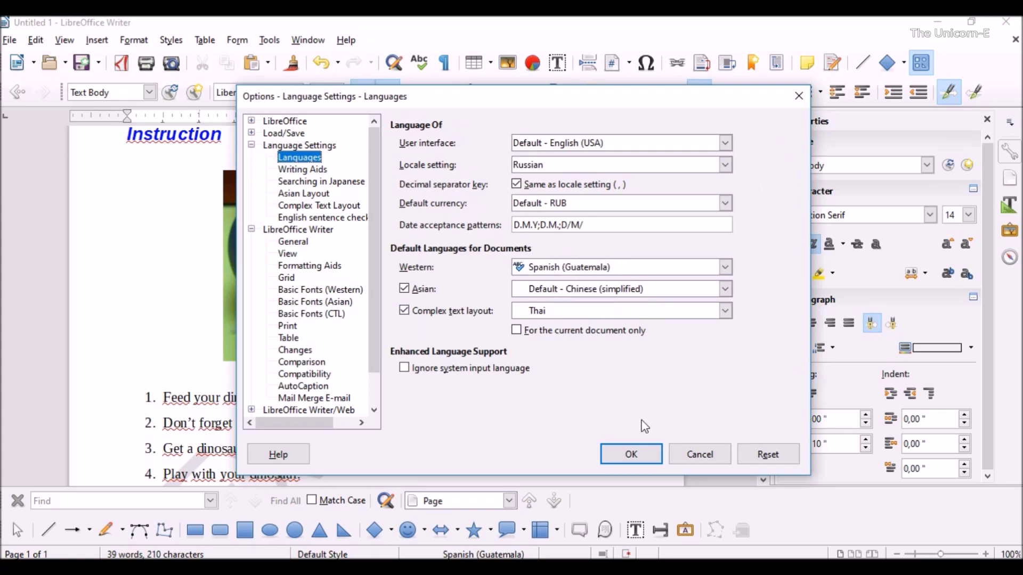
{"action": "left_click", "coordinate": [633, 458]}
{"action": "scroll", "coordinate": [548, 366], "scroll_direction": "up", "scroll_amount": 3}
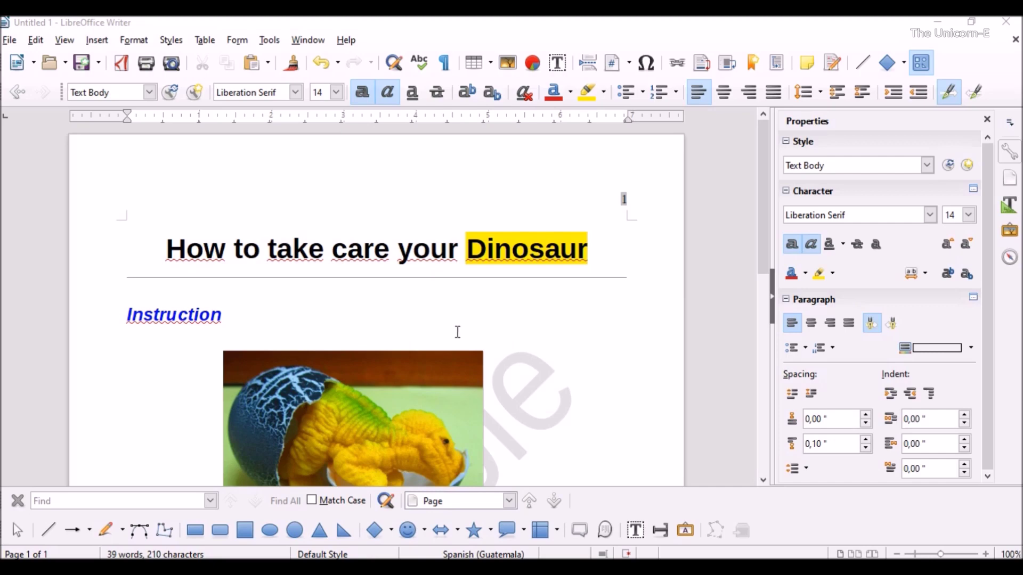
Step: Close Untitled 1, discarding its changes, to return to the Start Center
{"action": "left_click", "coordinate": [1015, 40]}
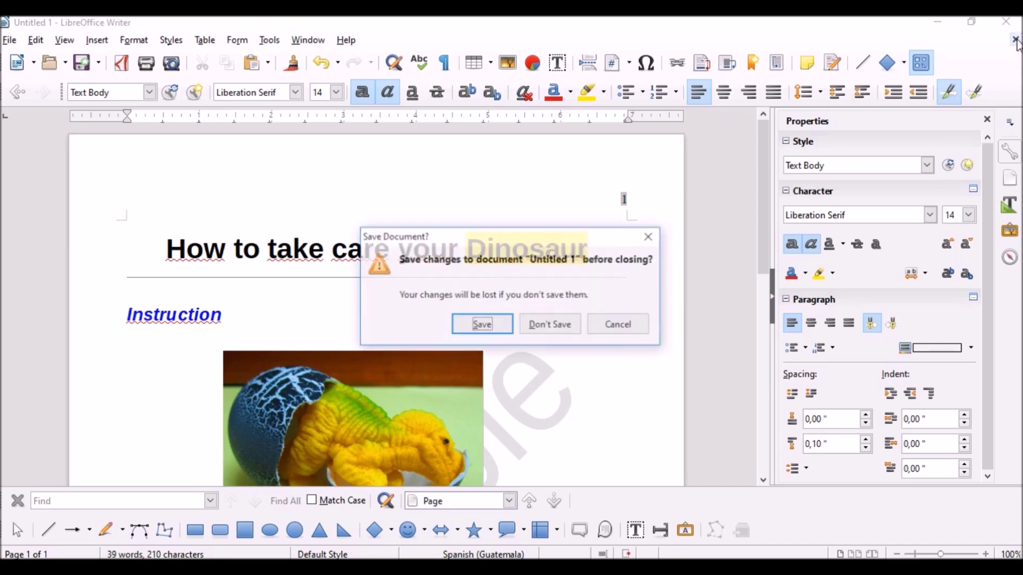
{"action": "left_click", "coordinate": [550, 324]}
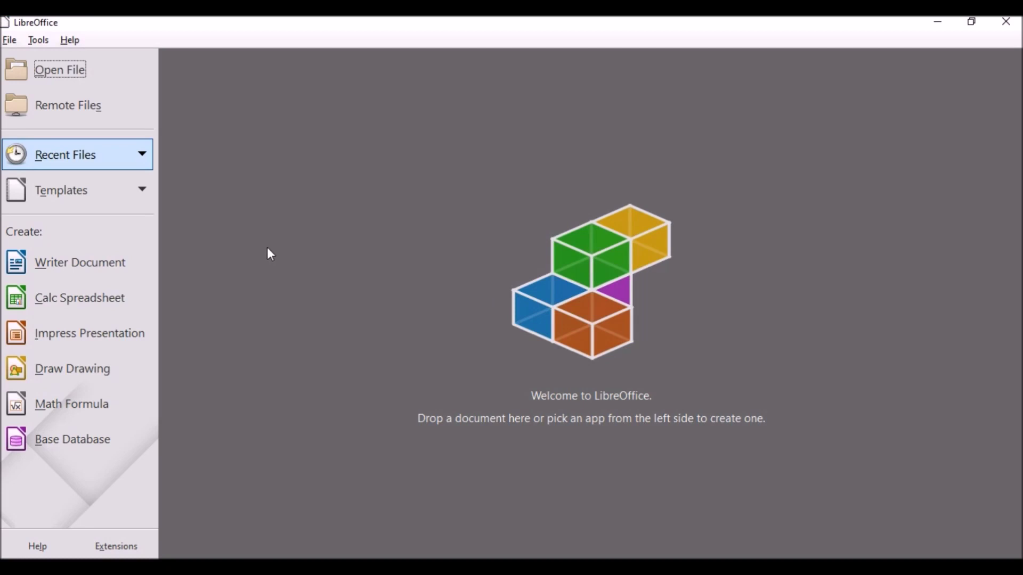